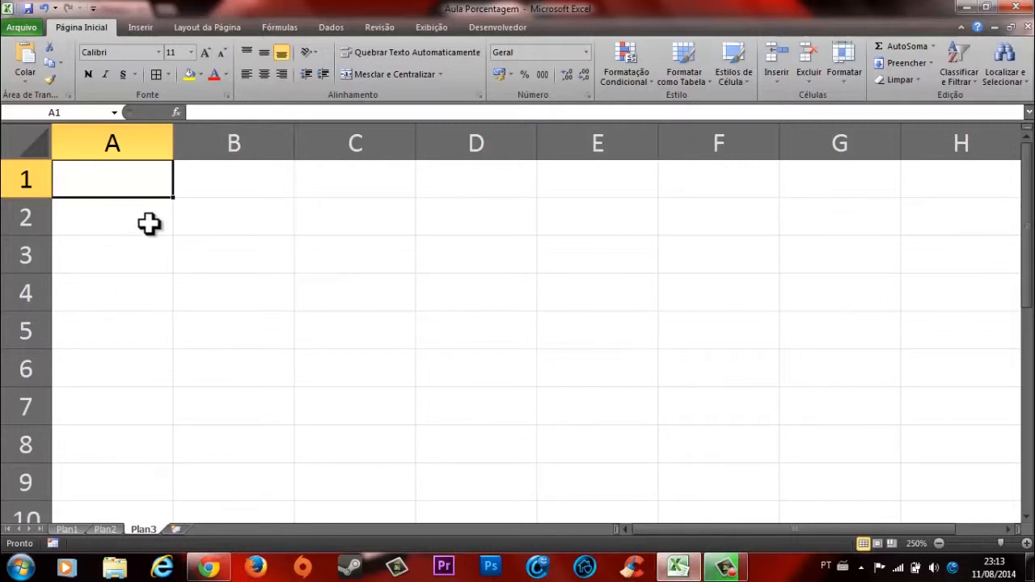
# Enter the header Valor in A1 with the value 100 in A2, and the header Porcentagem in B1
pyautogui.click(149, 223)
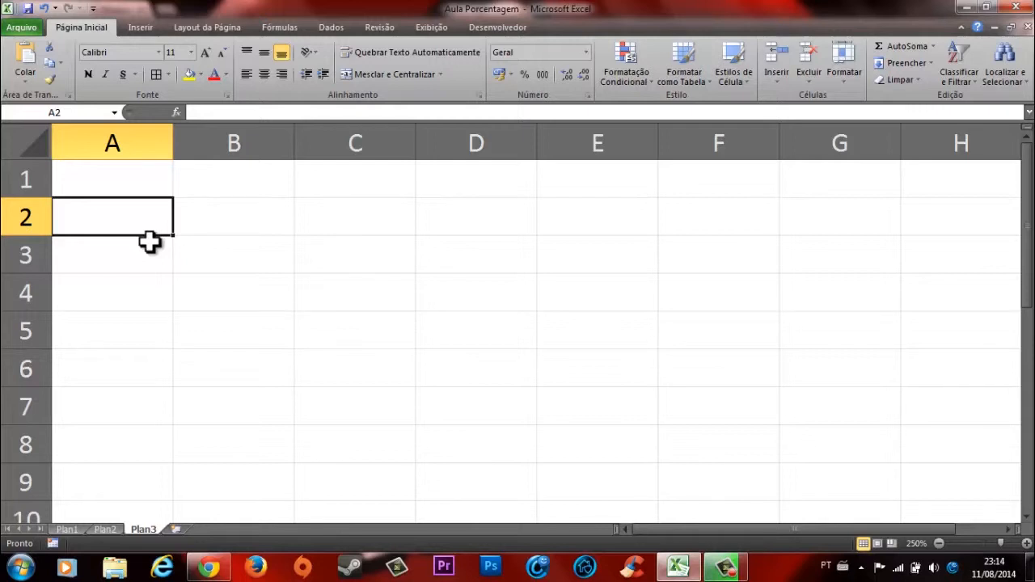
pyautogui.write('100')
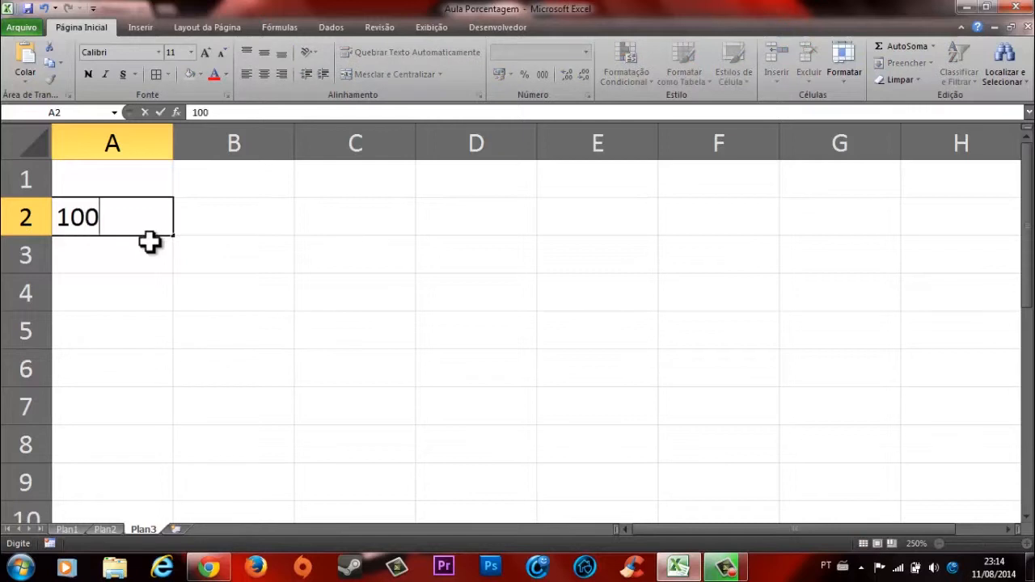
pyautogui.press('Up')
pyautogui.write('Valor')
pyautogui.press('Tab')
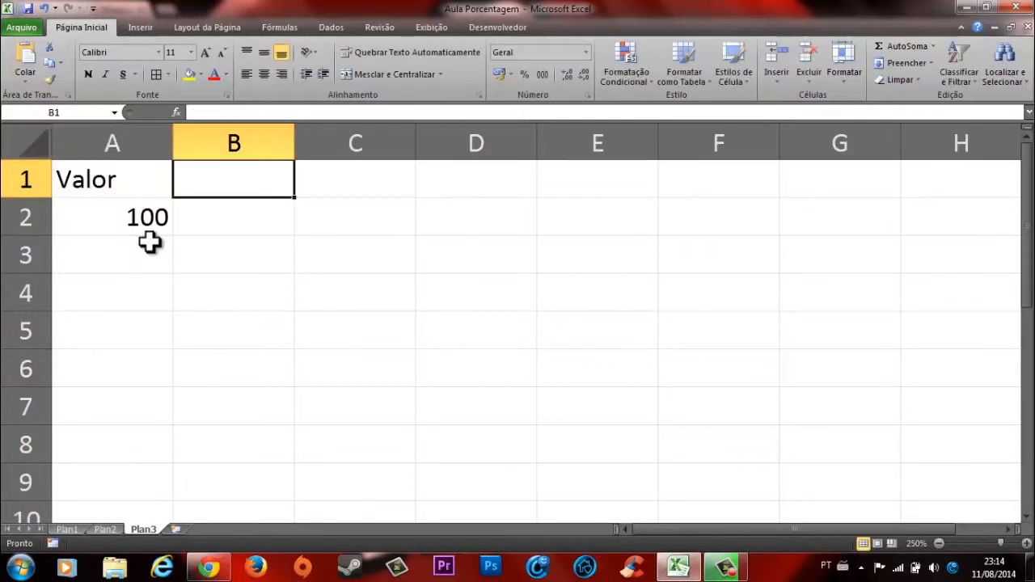
pyautogui.write('Po')
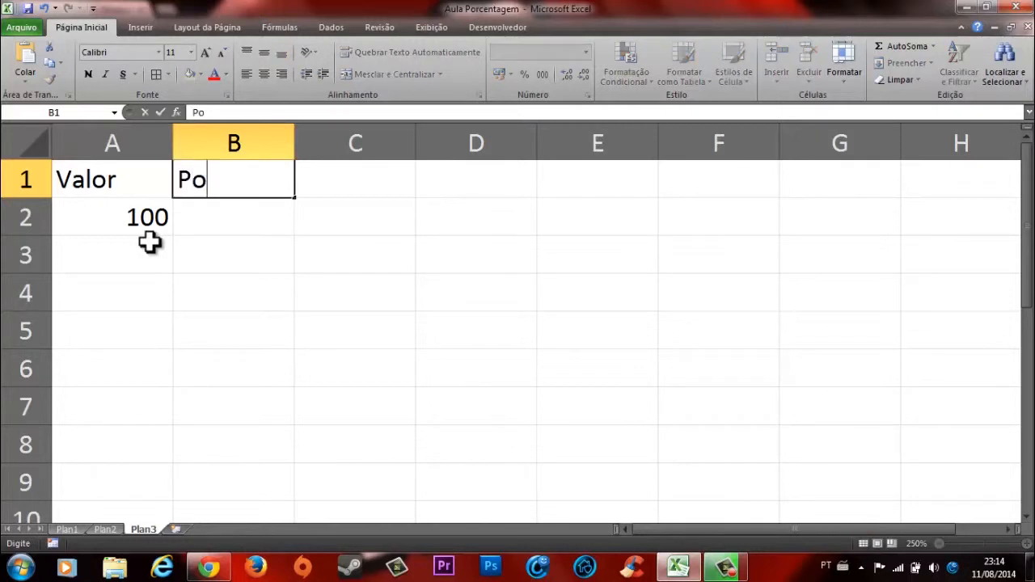
pyautogui.write('rcentagem')
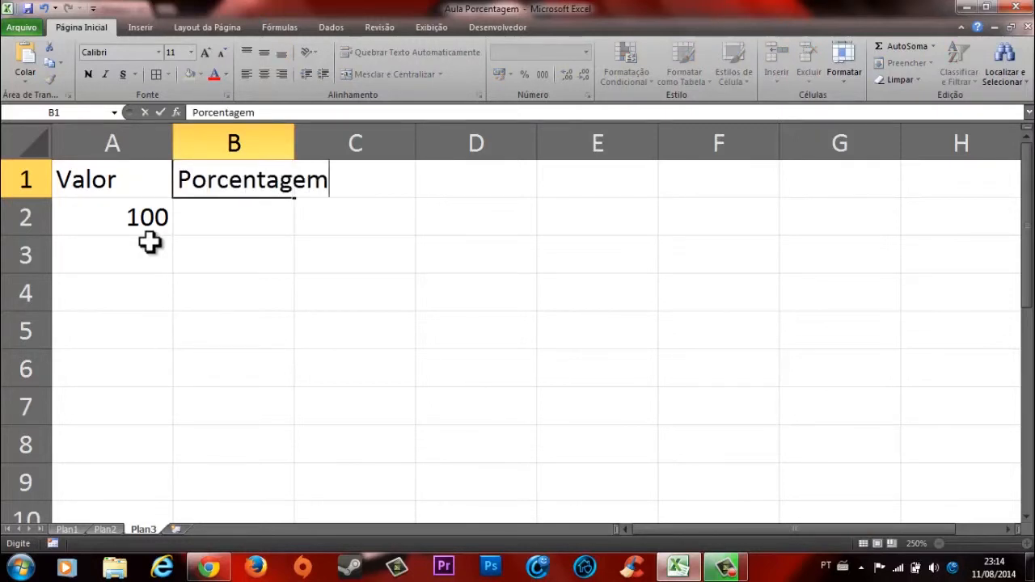
pyautogui.press('Return')
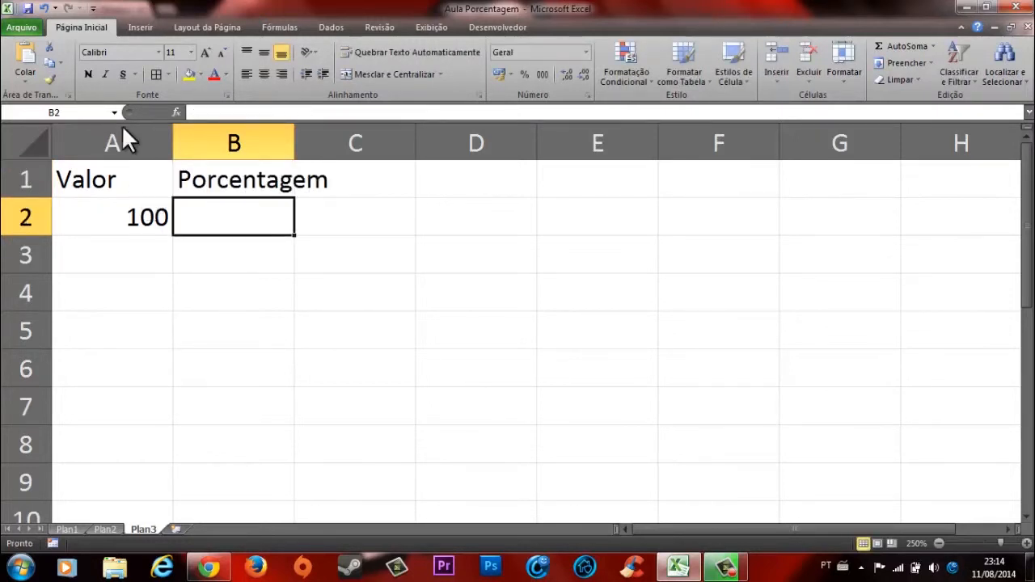
# Widen columns A and B so the Porcentagem header fits inside its column
pyautogui.moveTo(142, 141); pyautogui.dragTo(205, 144)
pyautogui.moveTo(361, 144); pyautogui.dragTo(374, 144)
pyautogui.click(301, 217)
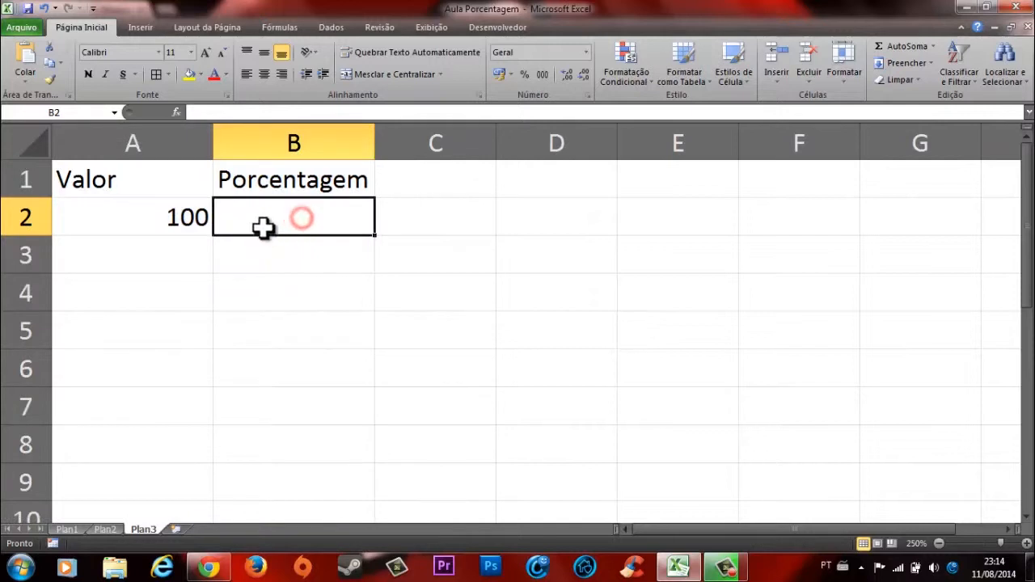
# Enter 15% in B2 under Porcentagem and narrow column A slightly
pyautogui.click(138, 215)
pyautogui.click(284, 217)
pyautogui.write('15')
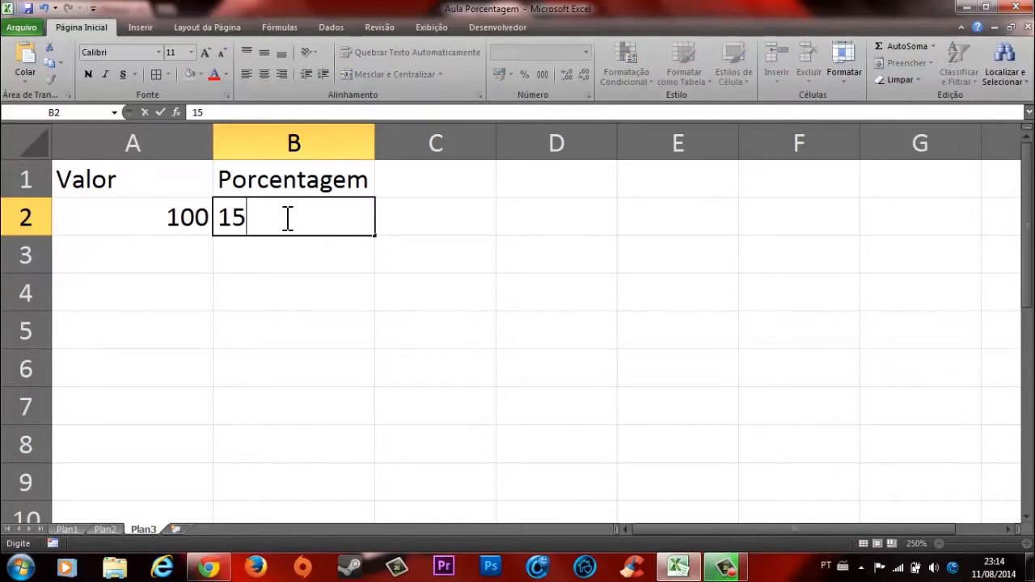
pyautogui.write('%')
pyautogui.press('Return')
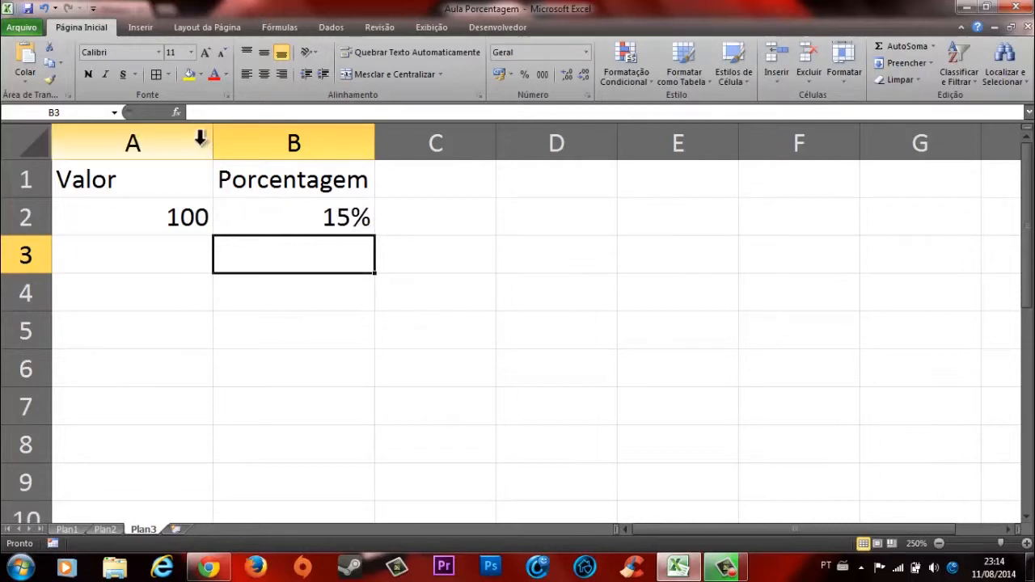
pyautogui.moveTo(214, 139); pyautogui.dragTo(207, 139)
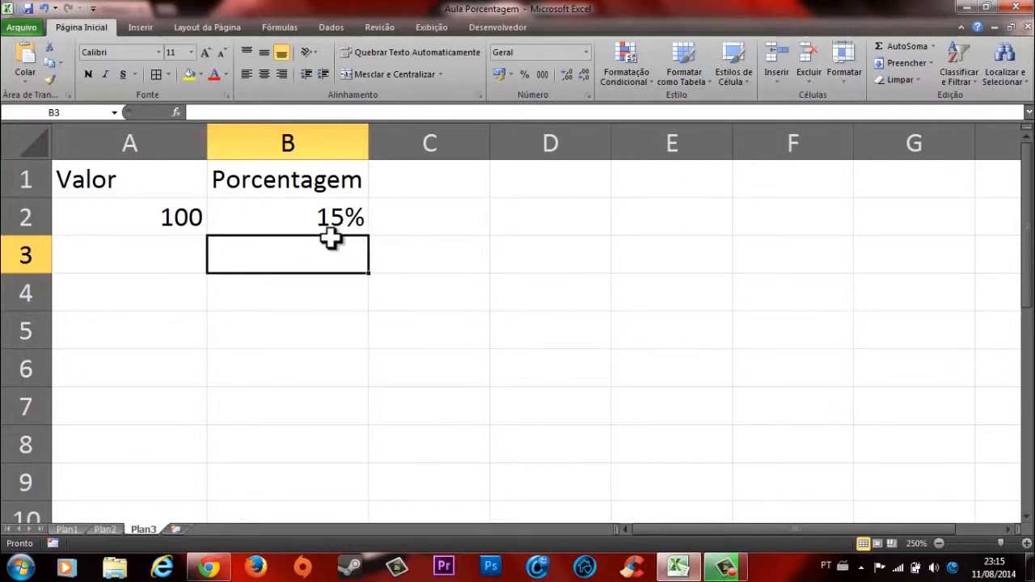
# Enter the headers Extrair, Agregar and Deduzir in cells C1, D1 and E1
pyautogui.click(422, 184)
pyautogui.write('Extrair')
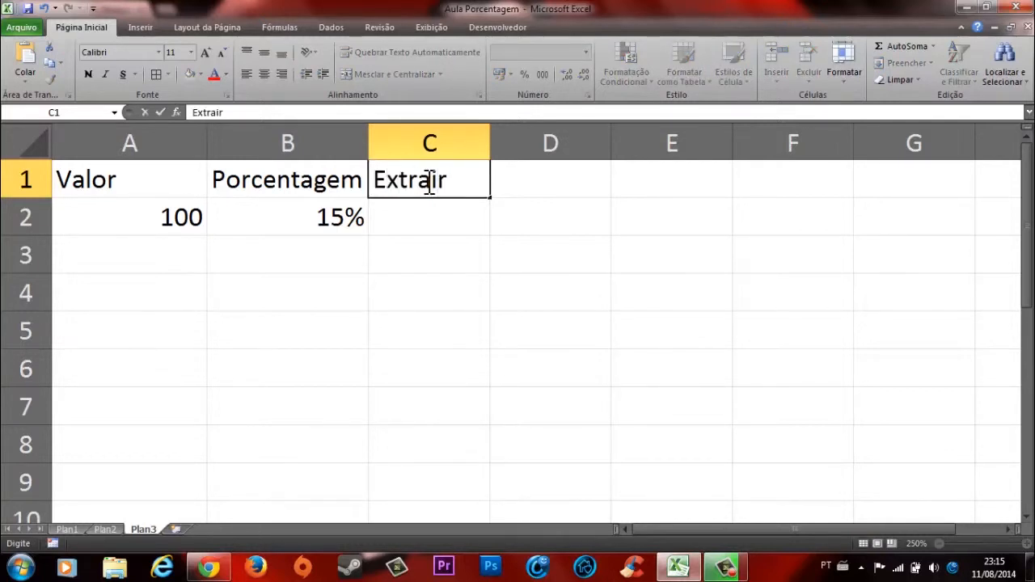
pyautogui.press('Tab')
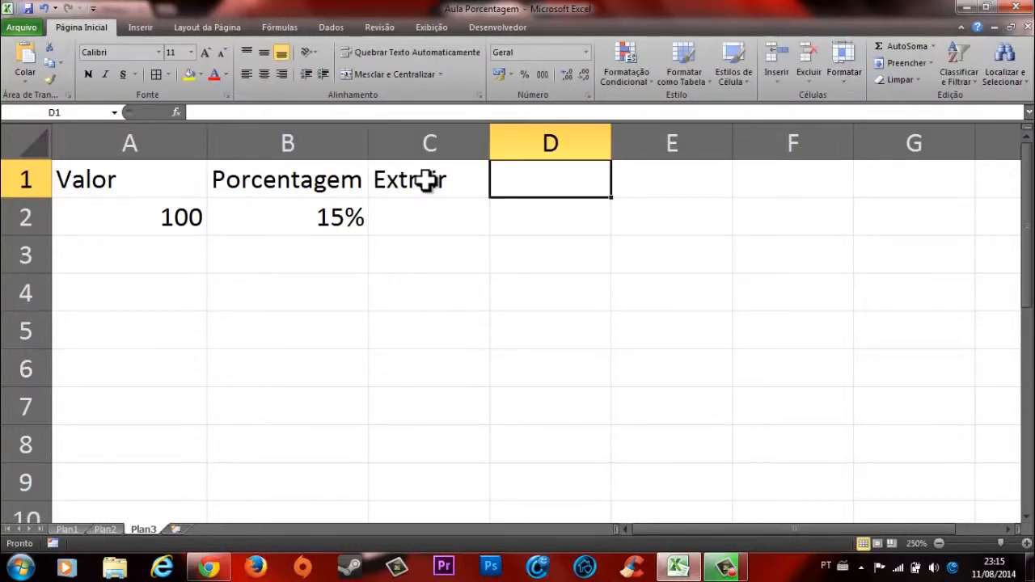
pyautogui.write('Agregar')
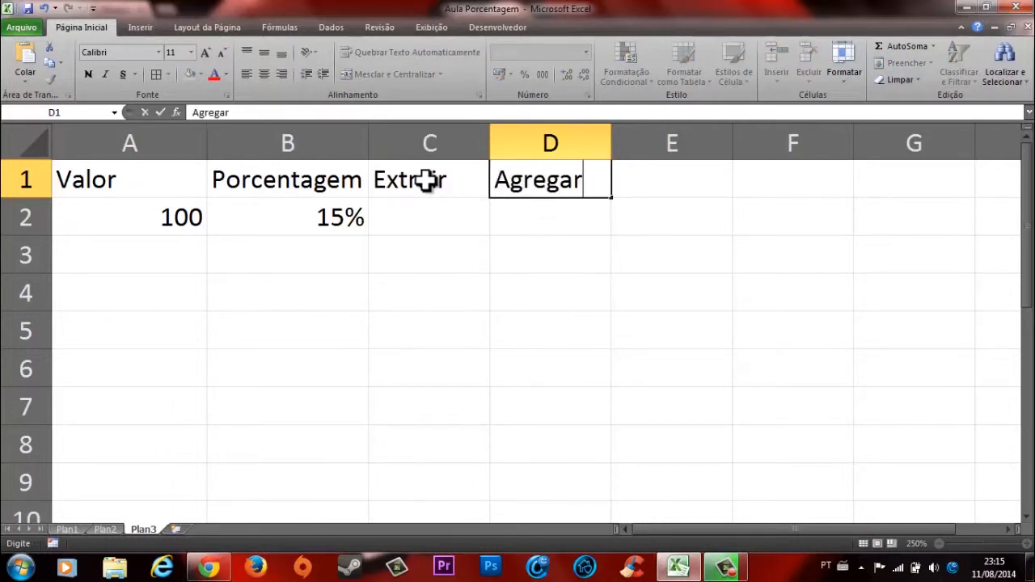
pyautogui.press('Tab')
pyautogui.write('D')
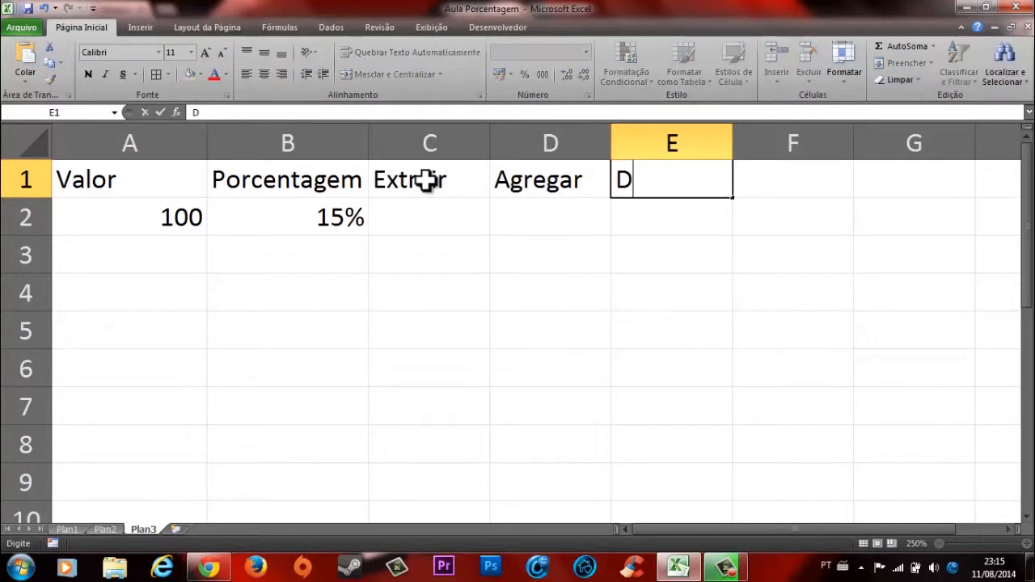
pyautogui.write('eduzir')
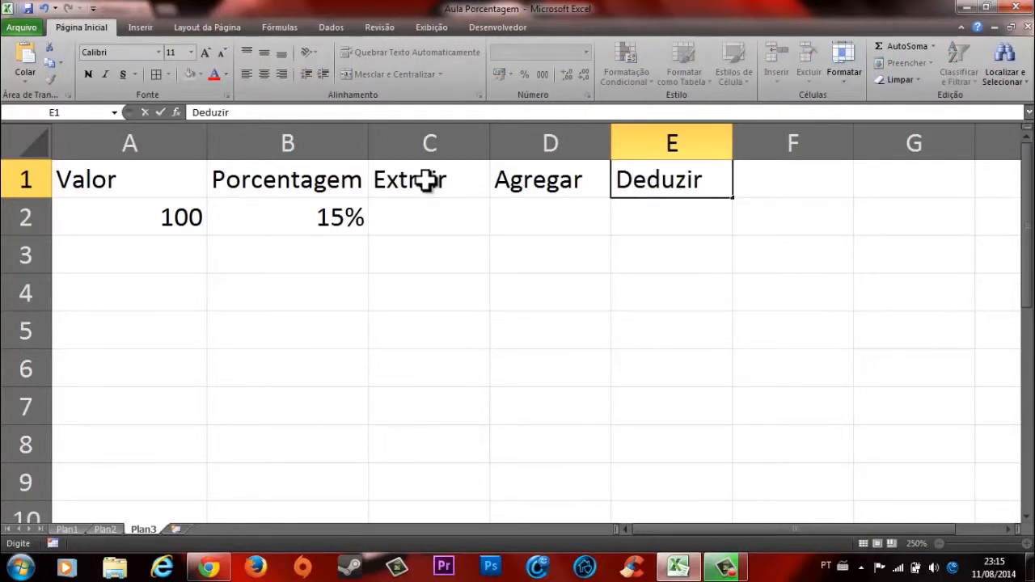
pyautogui.press('Return')
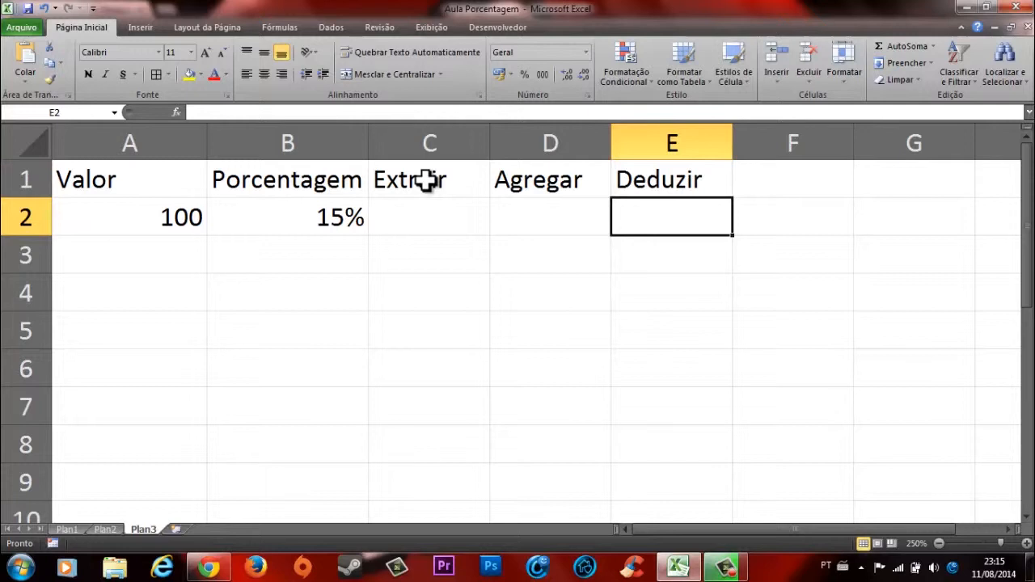
# Enter the formula =A2*B2 in C2 under Extrair and review its cell references
pyautogui.click(399, 215)
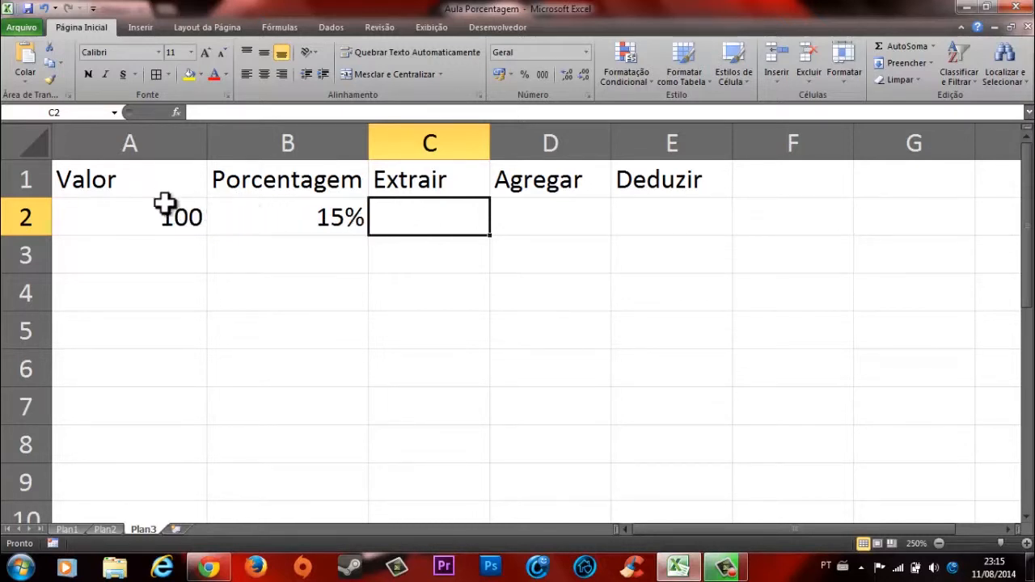
pyautogui.click(284, 223)
pyautogui.click(147, 224)
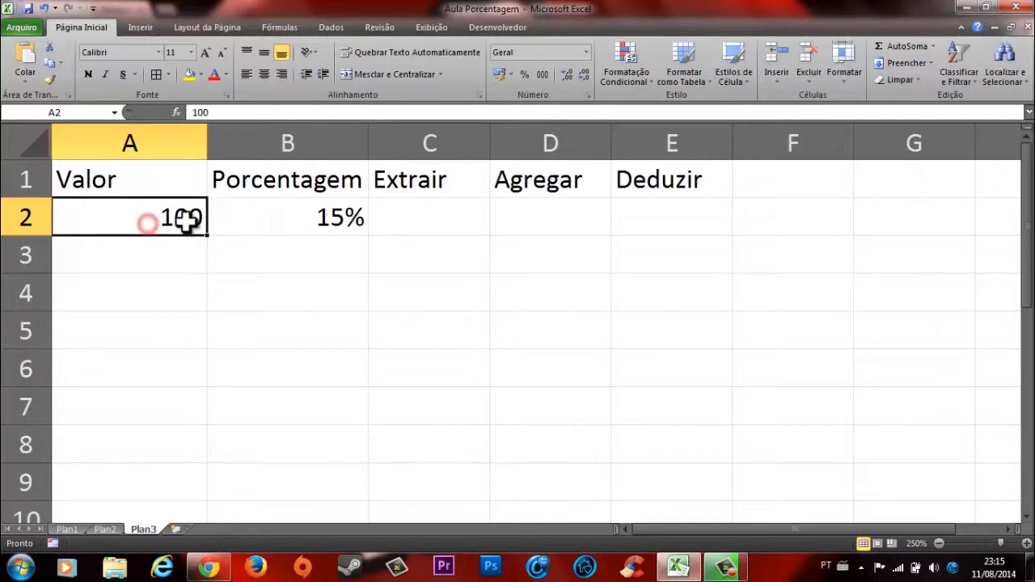
pyautogui.click(444, 223)
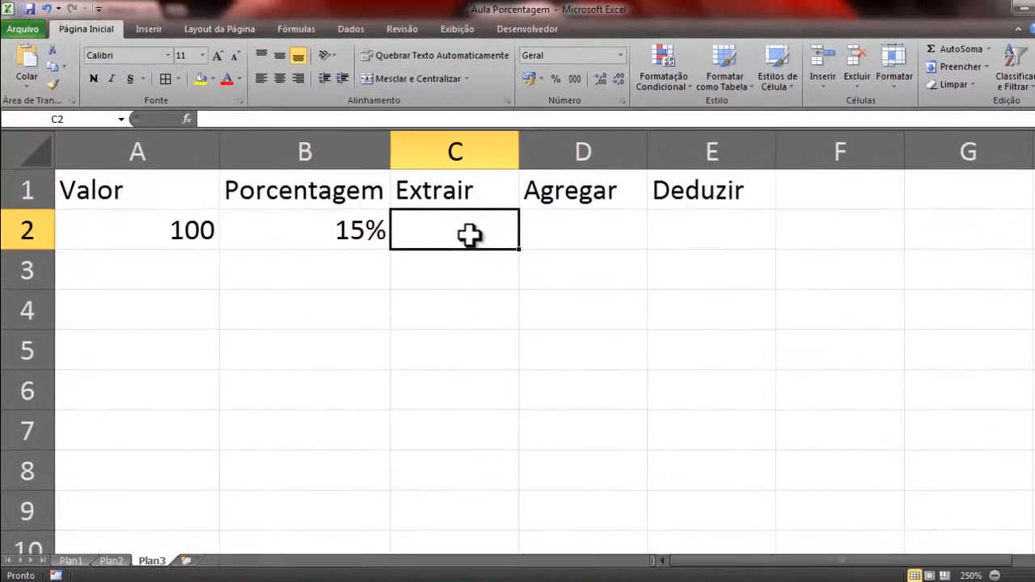
pyautogui.write('=')
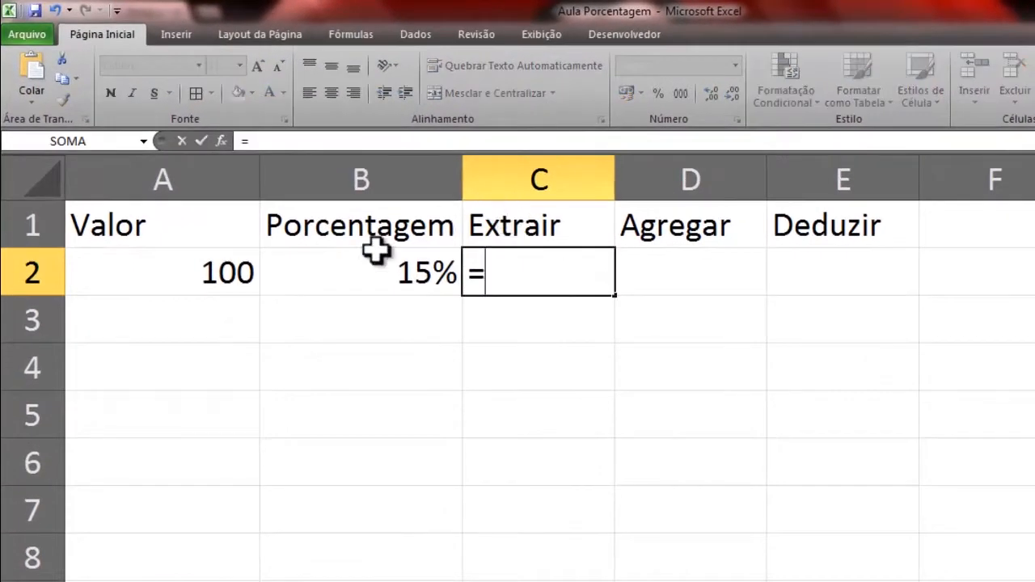
pyautogui.click(202, 271)
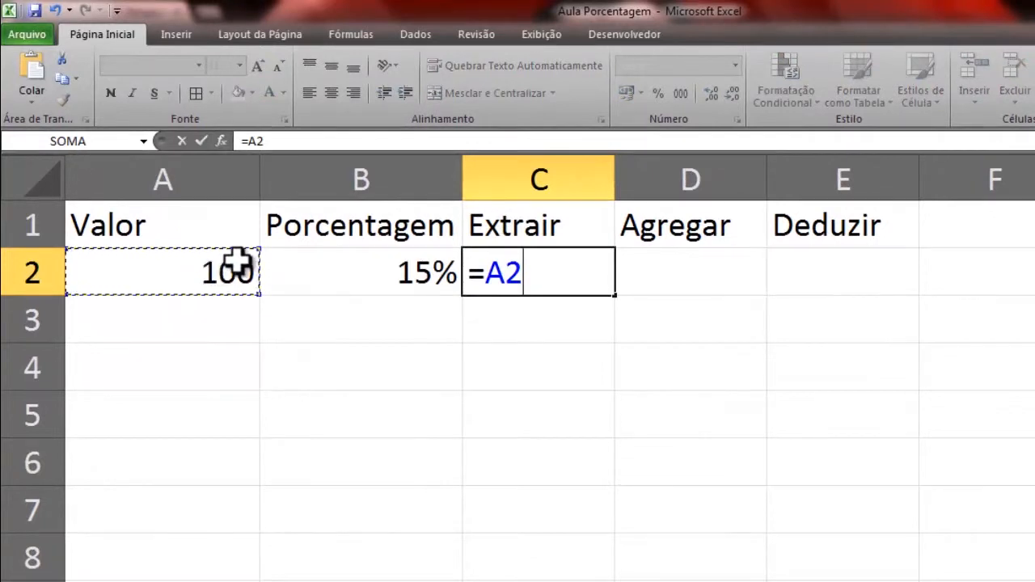
pyautogui.write('*')
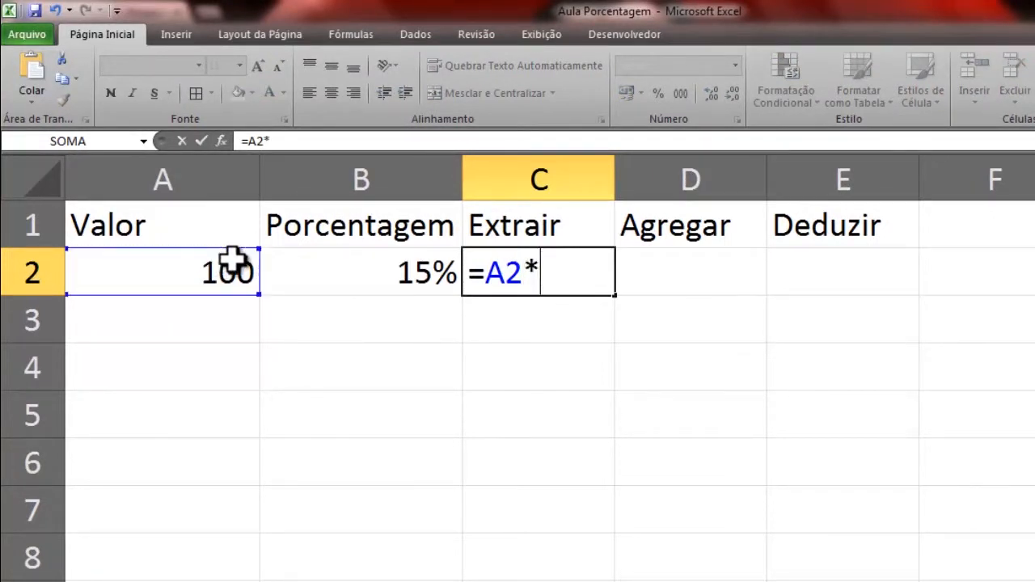
pyautogui.click(396, 273)
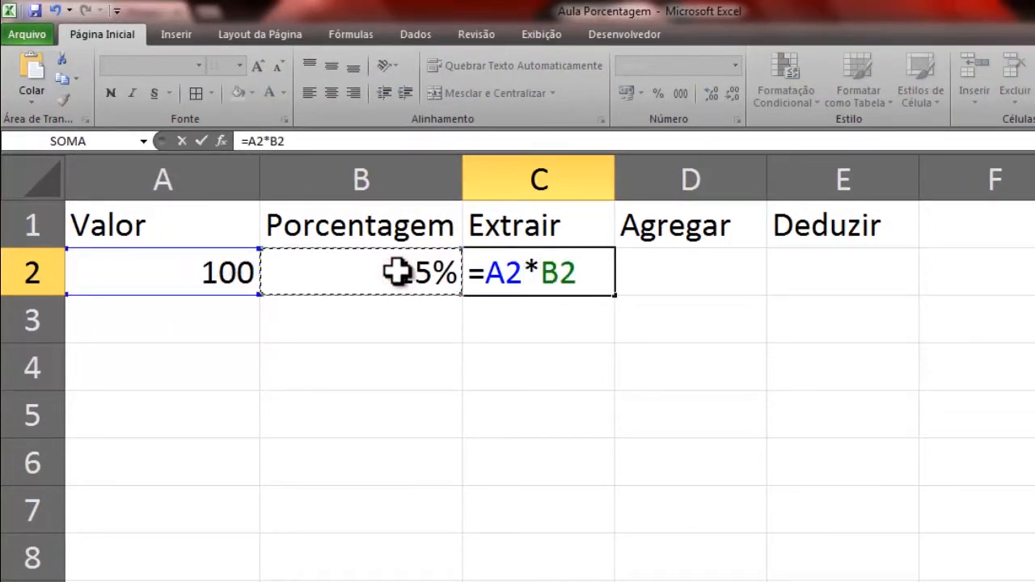
pyautogui.press('Return')
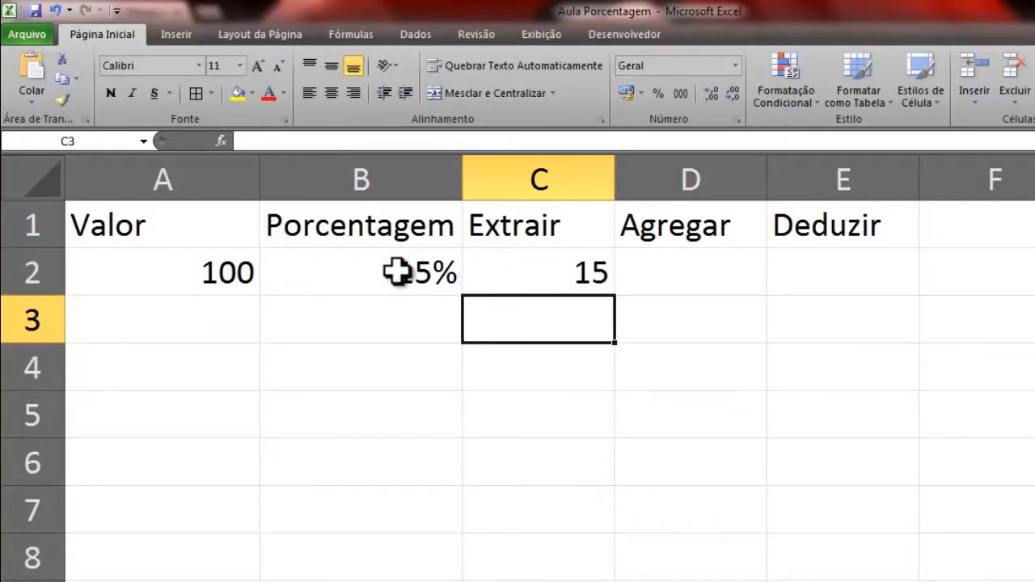
pyautogui.click(541, 275)
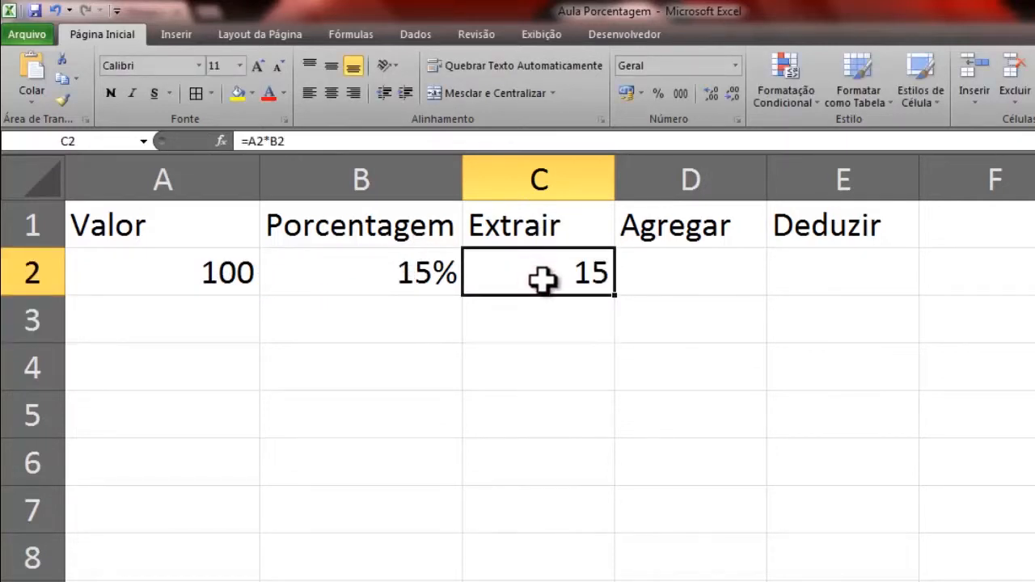
pyautogui.doubleClick(562, 274)
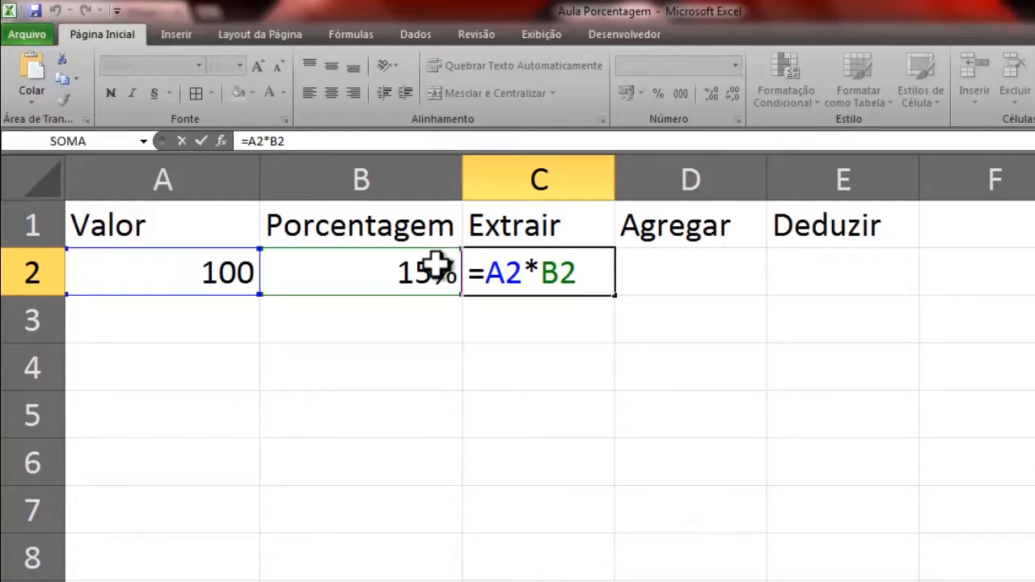
pyautogui.press('Return')
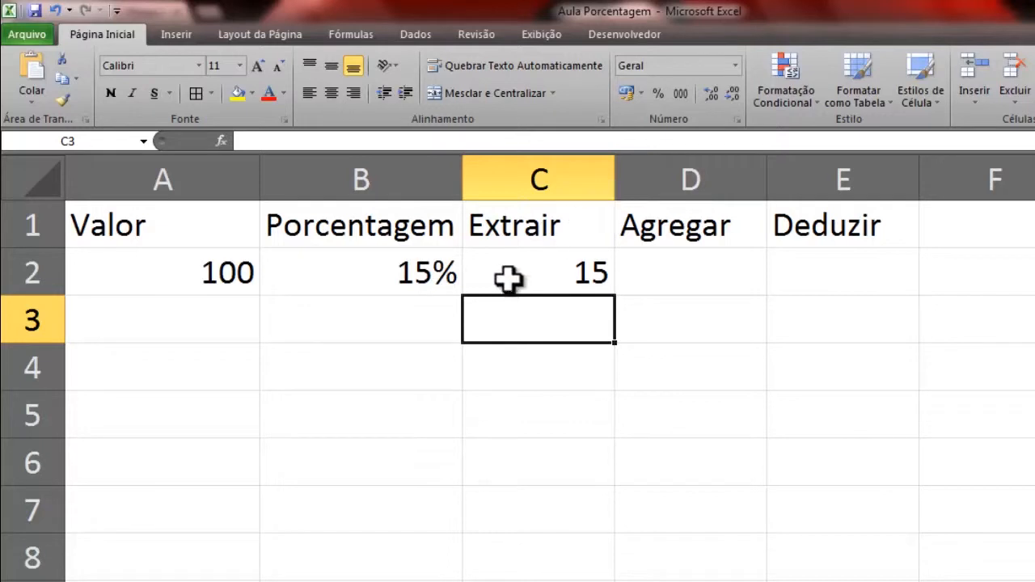
pyautogui.click(561, 270)
# Change the header in D1 to Agregar/Juros and fit the width of column D to it
pyautogui.click(675, 265)
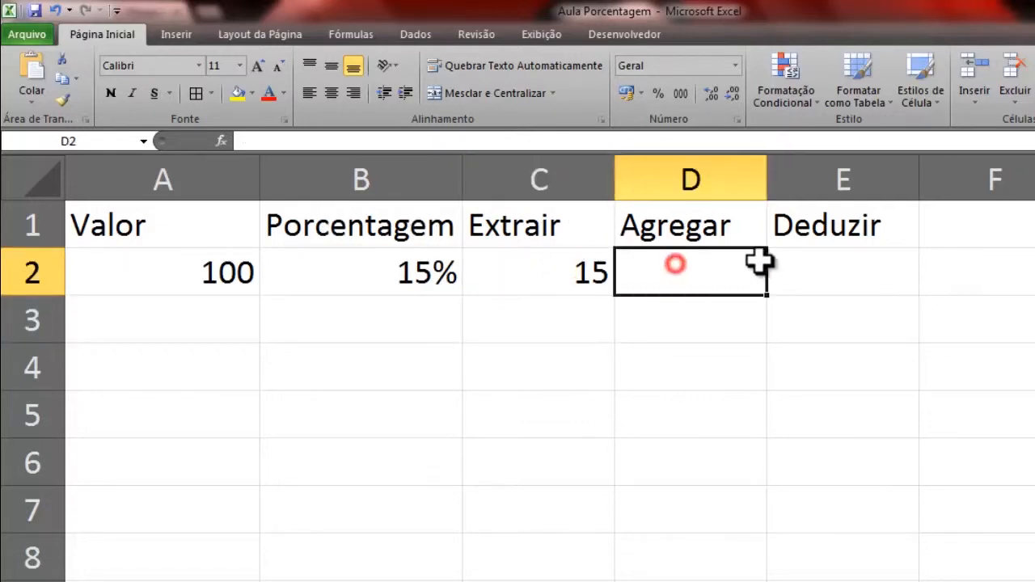
pyautogui.click(685, 216)
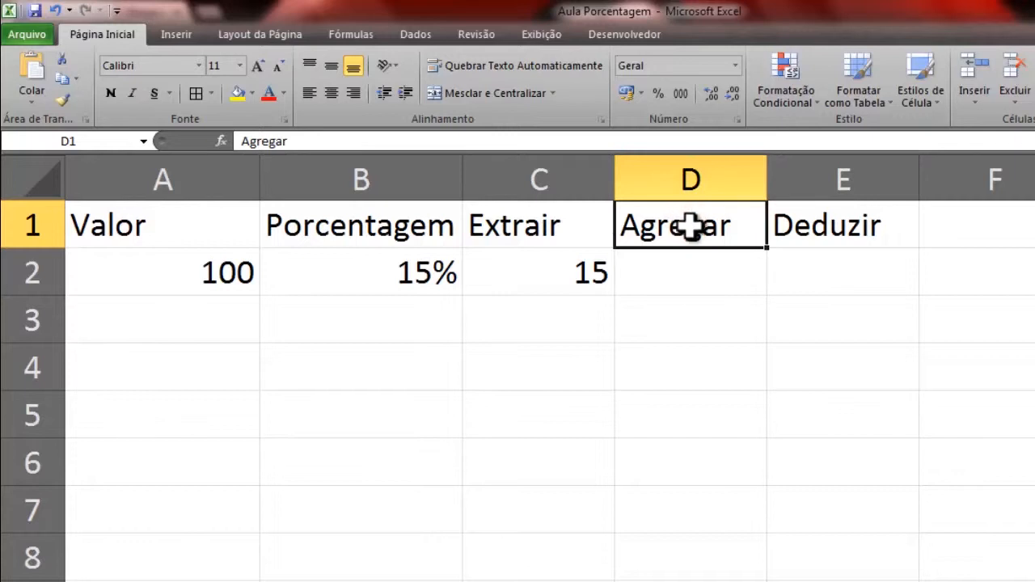
pyautogui.doubleClick(742, 226)
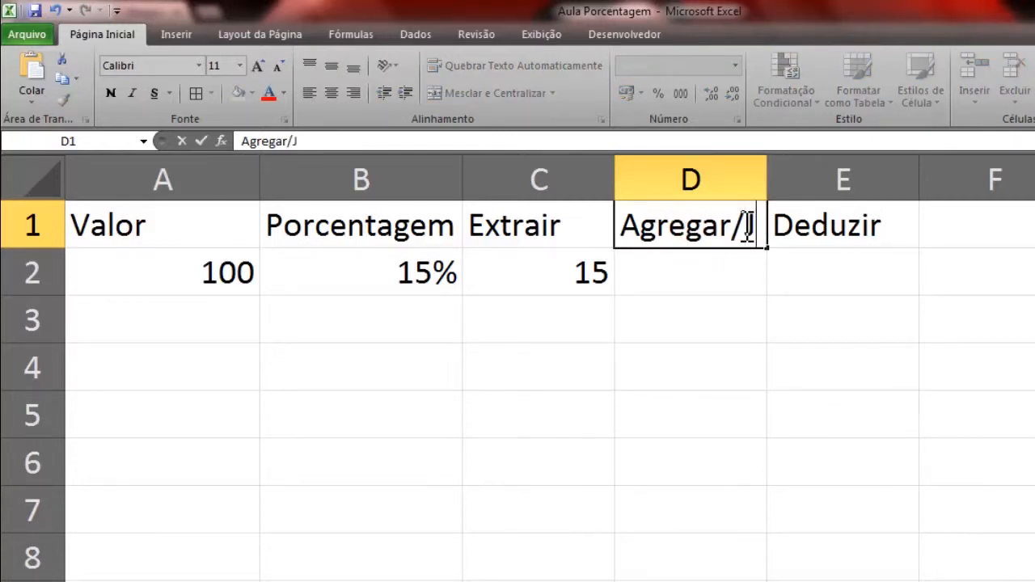
pyautogui.write('Juros')
pyautogui.press('Return')
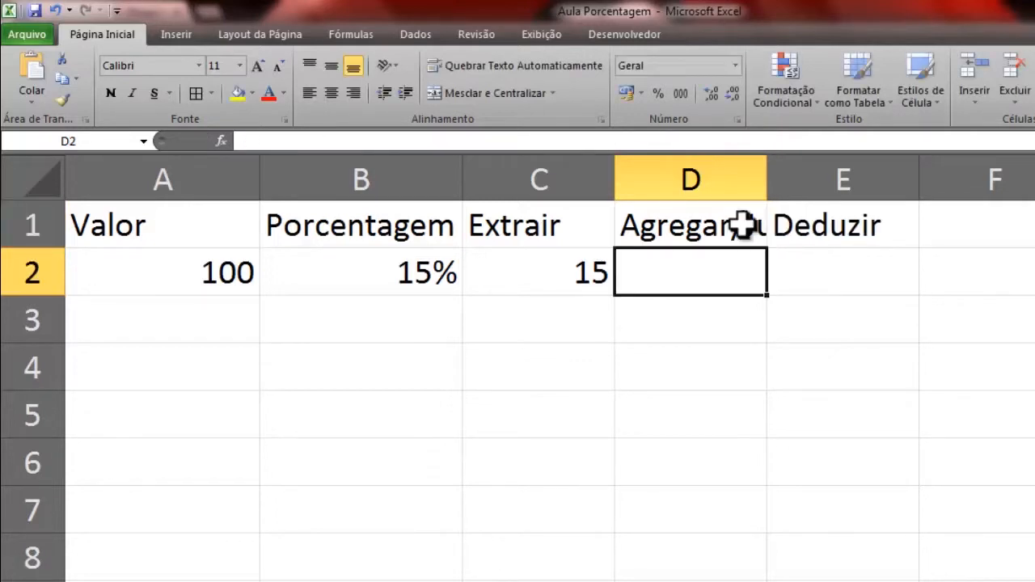
pyautogui.doubleClick(768, 174)
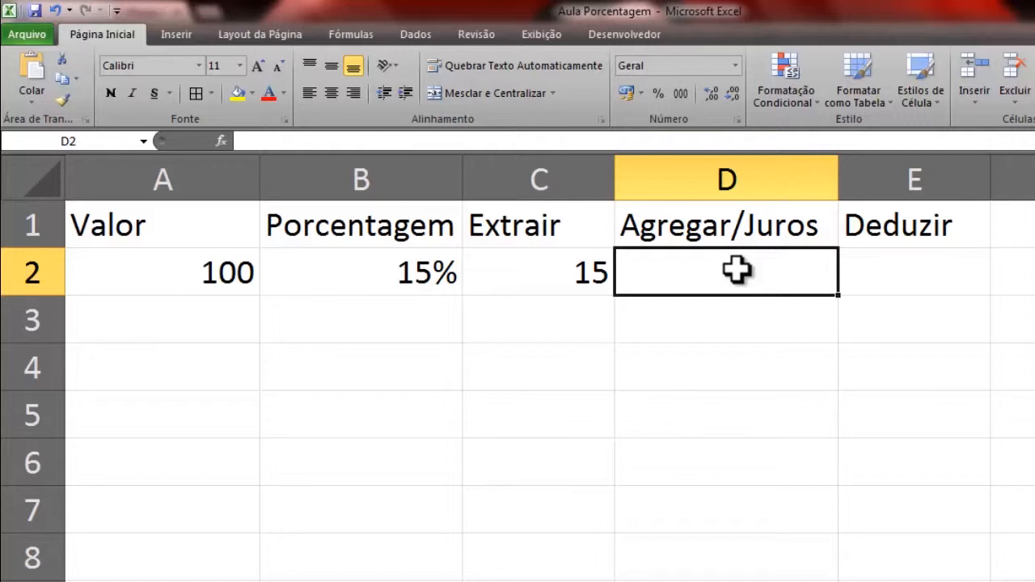
# Enter the formula =A2+(A2*B2) in D2 under Agregar/Juros and reselect the cell to check it
pyautogui.write('=')
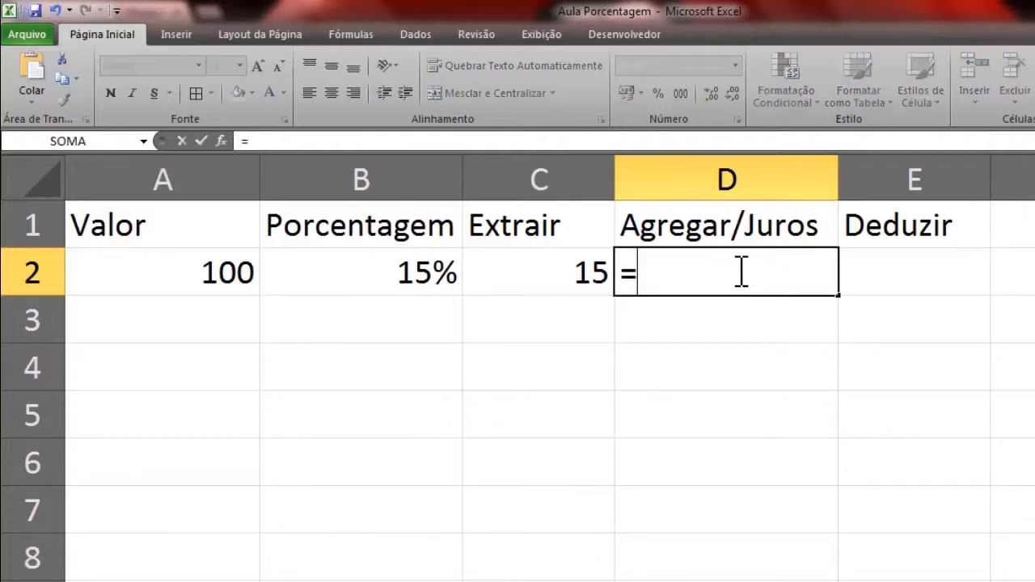
pyautogui.click(225, 272)
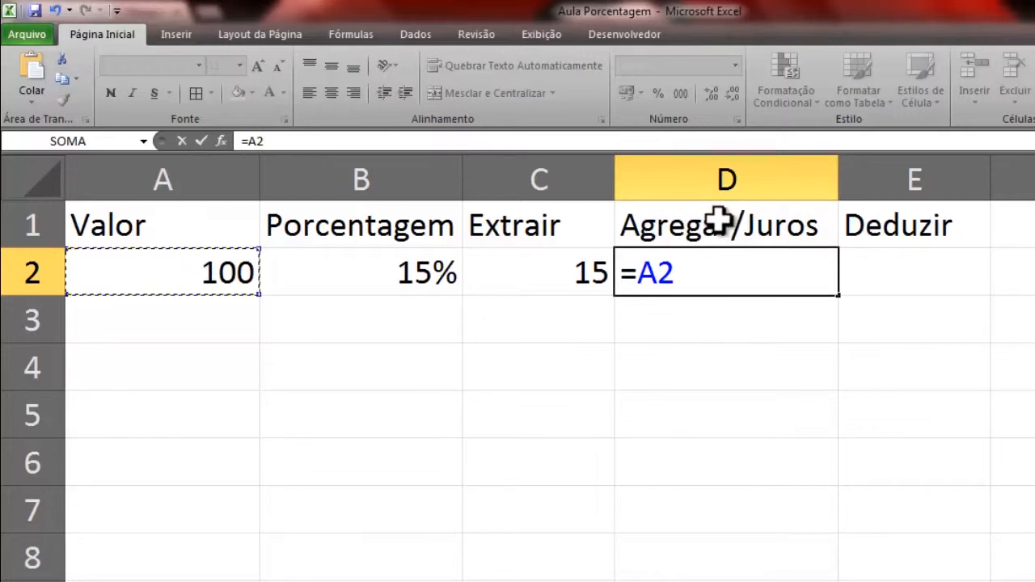
pyautogui.write('+')
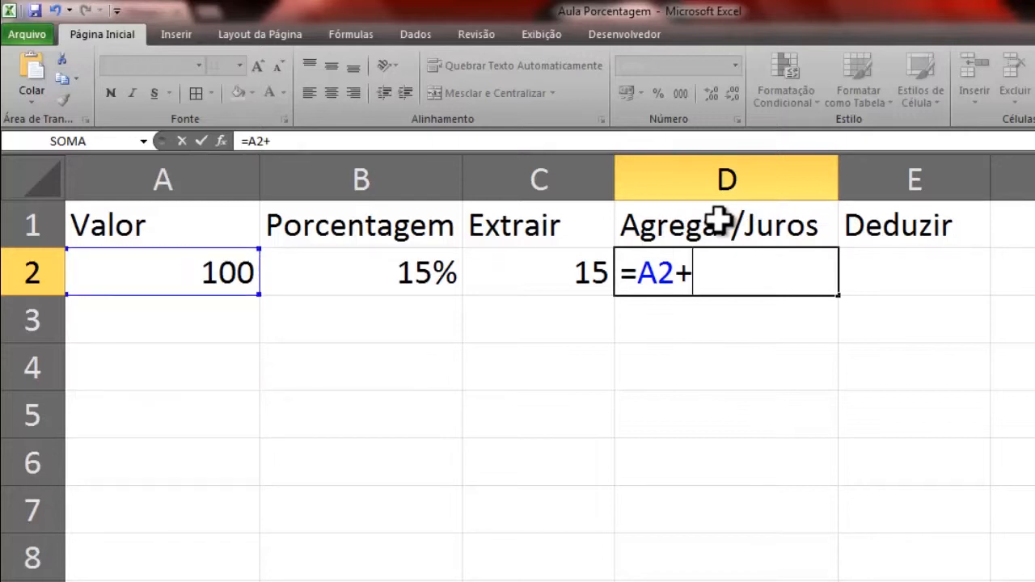
pyautogui.write('(')
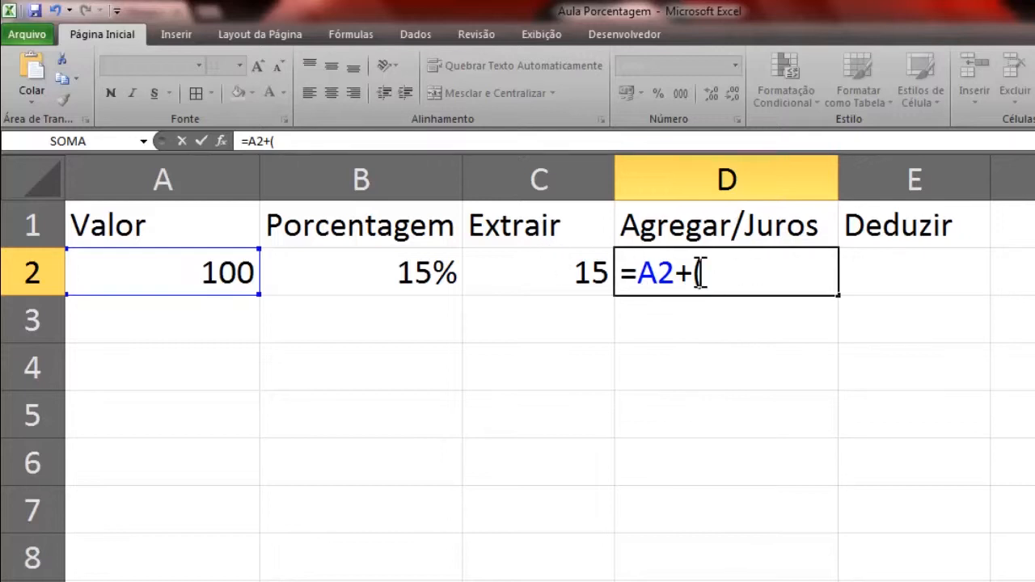
pyautogui.click(208, 272)
pyautogui.write('*')
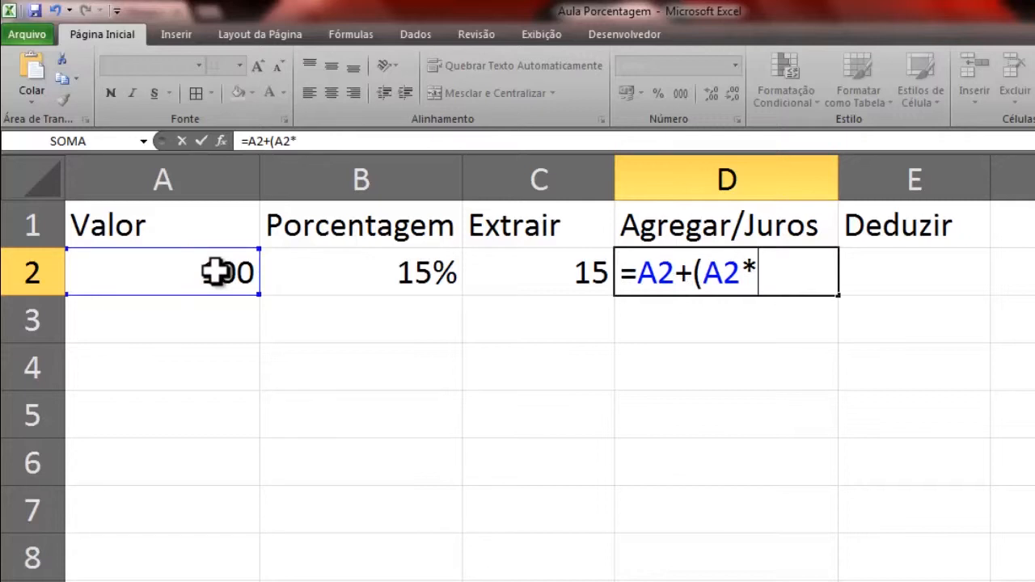
pyautogui.click(386, 273)
pyautogui.write(')')
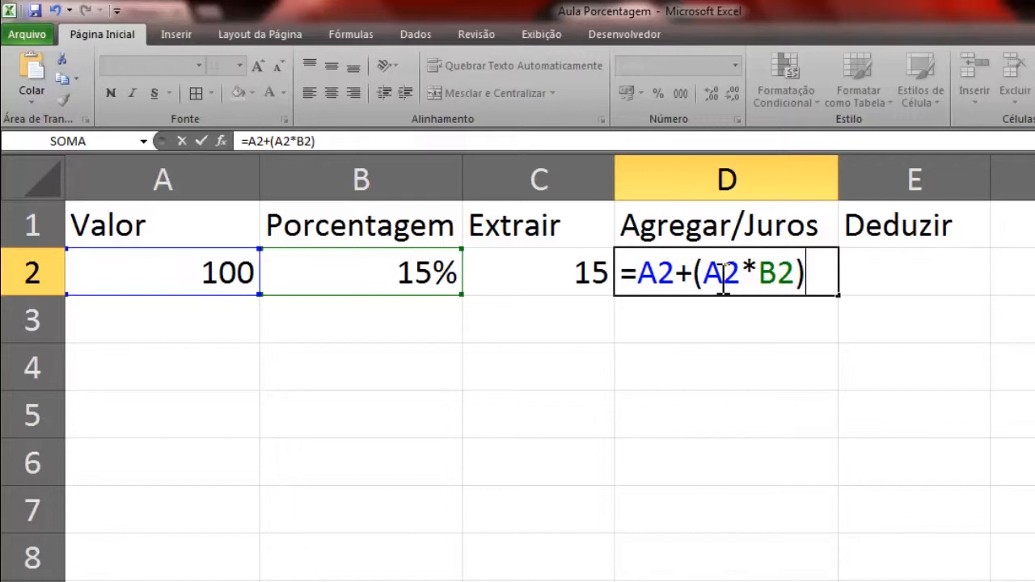
pyautogui.press('Return')
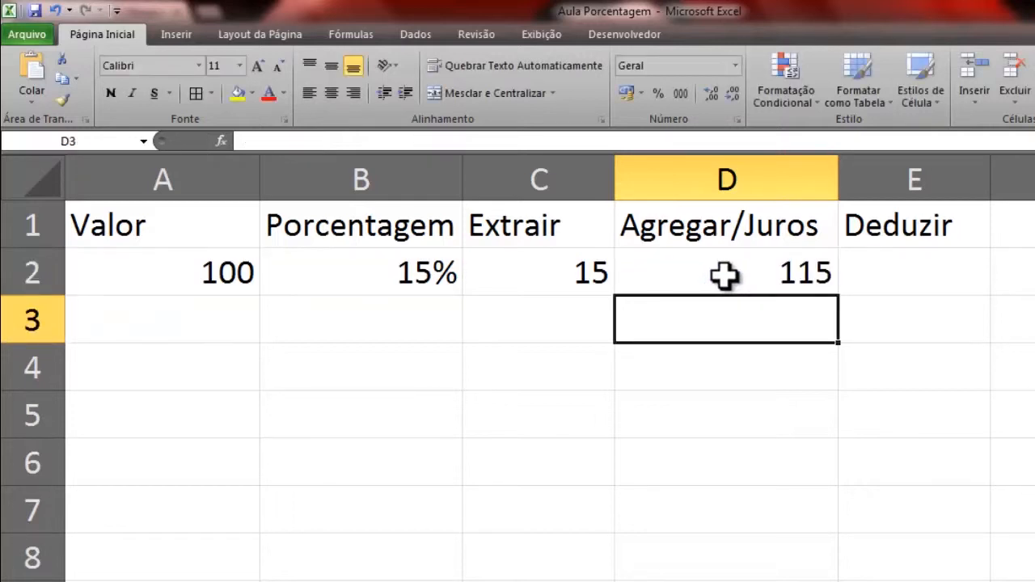
pyautogui.click(722, 275)
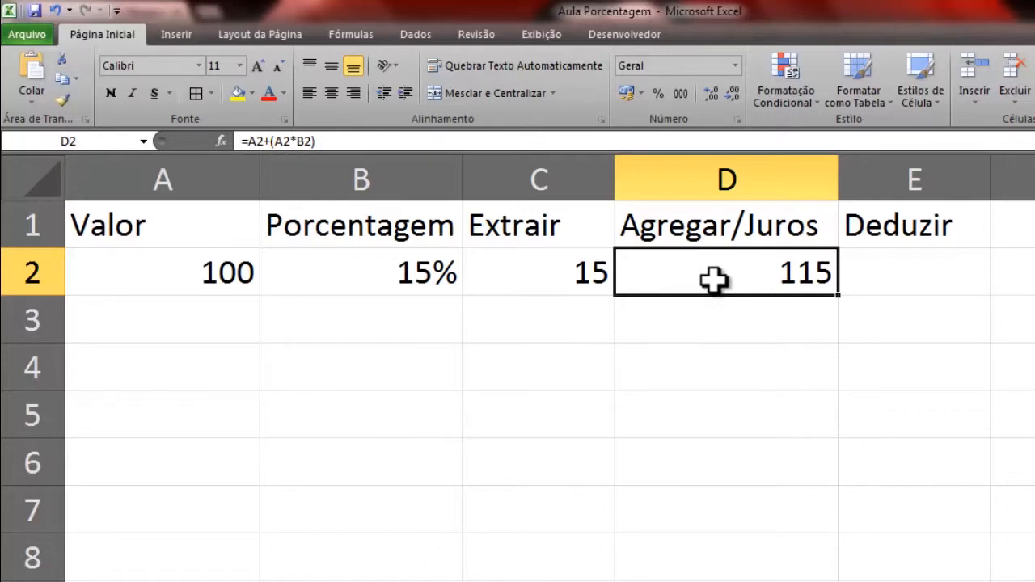
# Change the header in E1 to Deduzir/Desconto
pyautogui.click(857, 273)
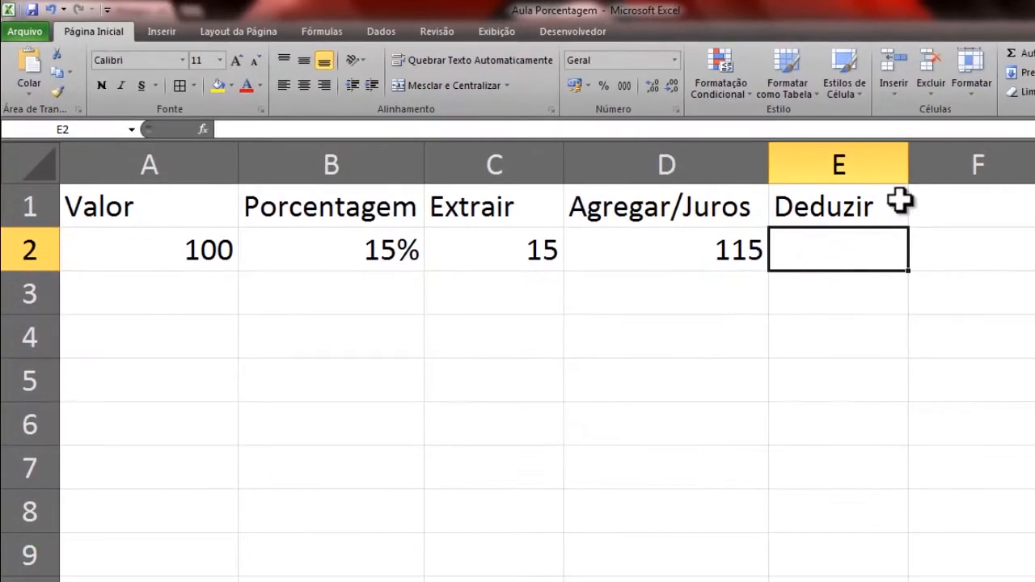
pyautogui.click(899, 202)
pyautogui.doubleClick(898, 206)
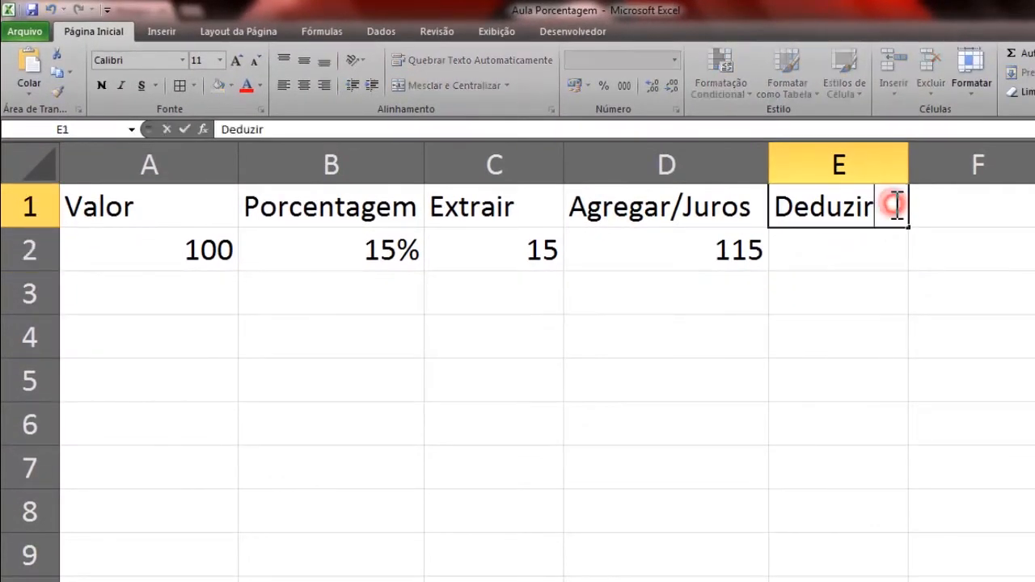
pyautogui.write('/D')
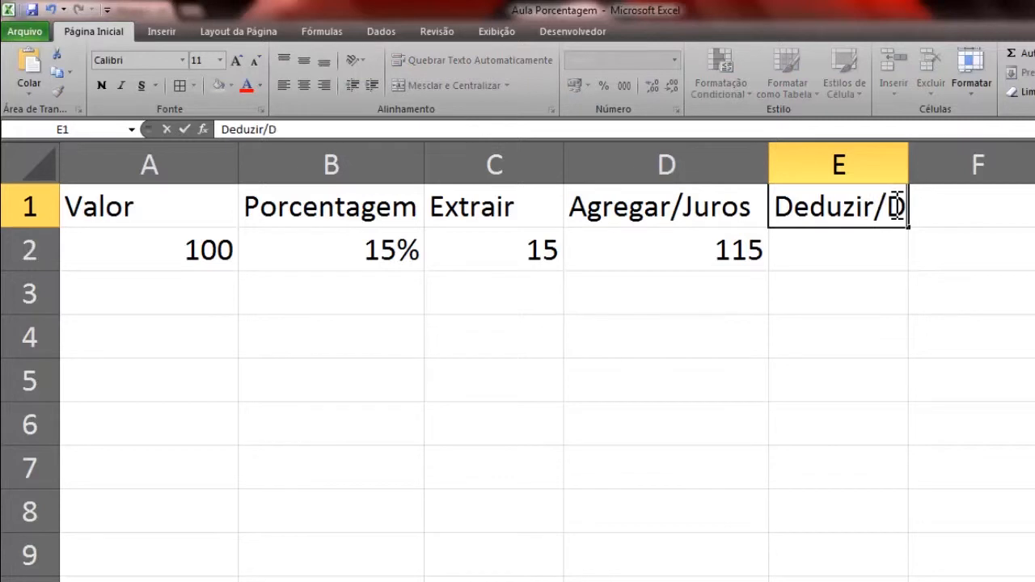
pyautogui.write('esconto')
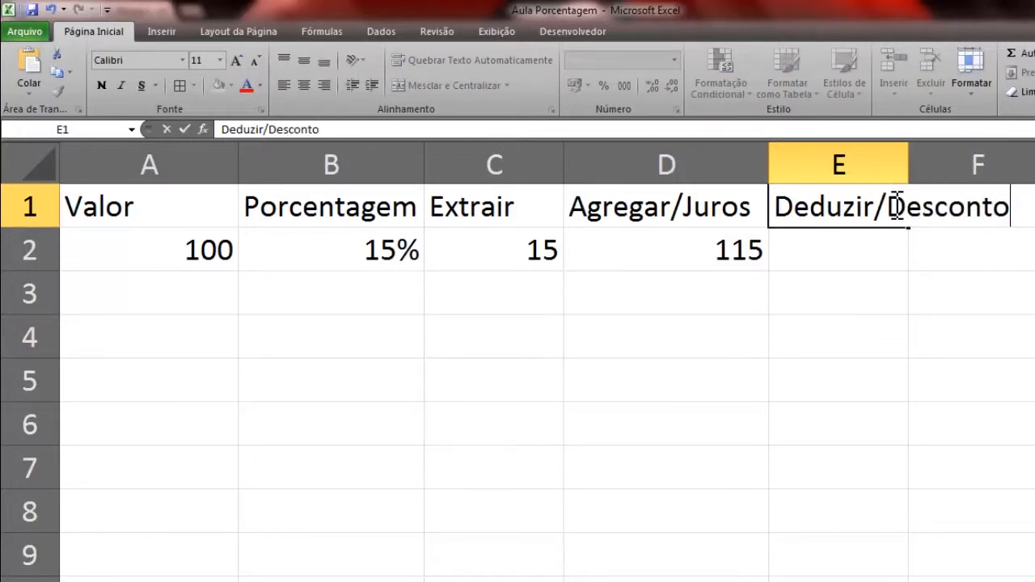
pyautogui.press('Return')
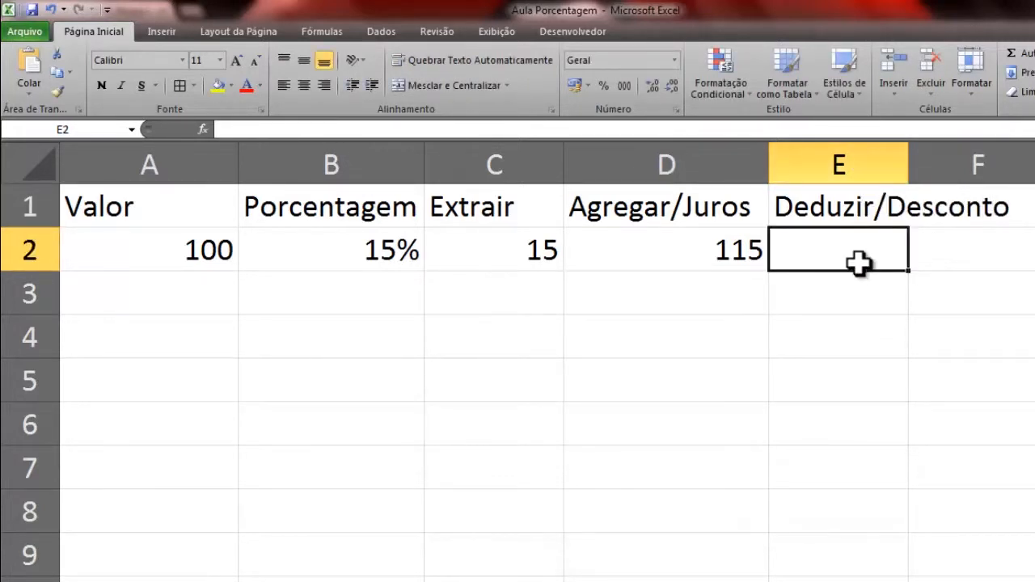
# Enter the formula =A2-(A2*B2) in E2 under Deduzir/Desconto and reselect the cell to check it
pyautogui.write('=')
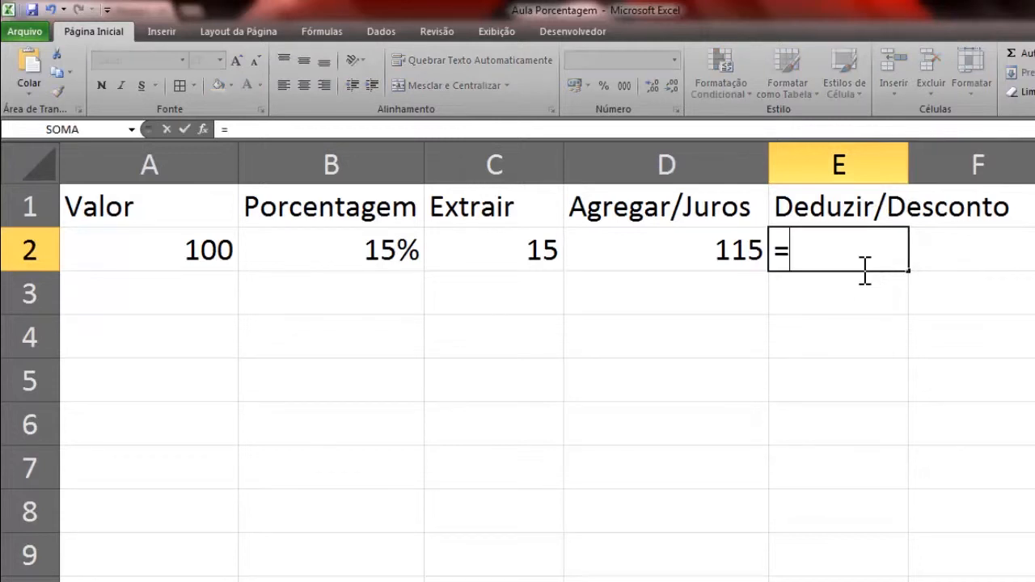
pyautogui.click(191, 254)
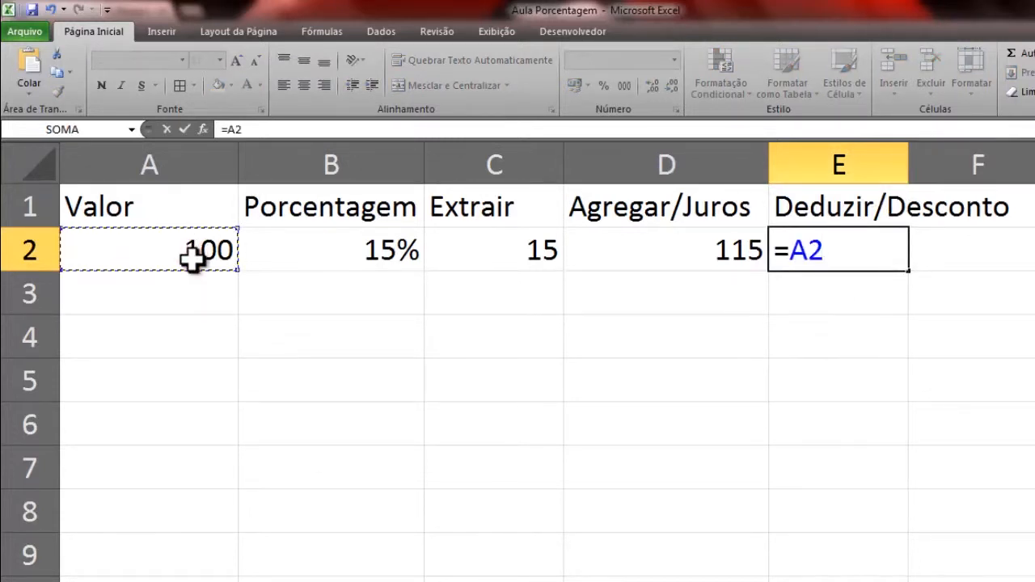
pyautogui.write('-(')
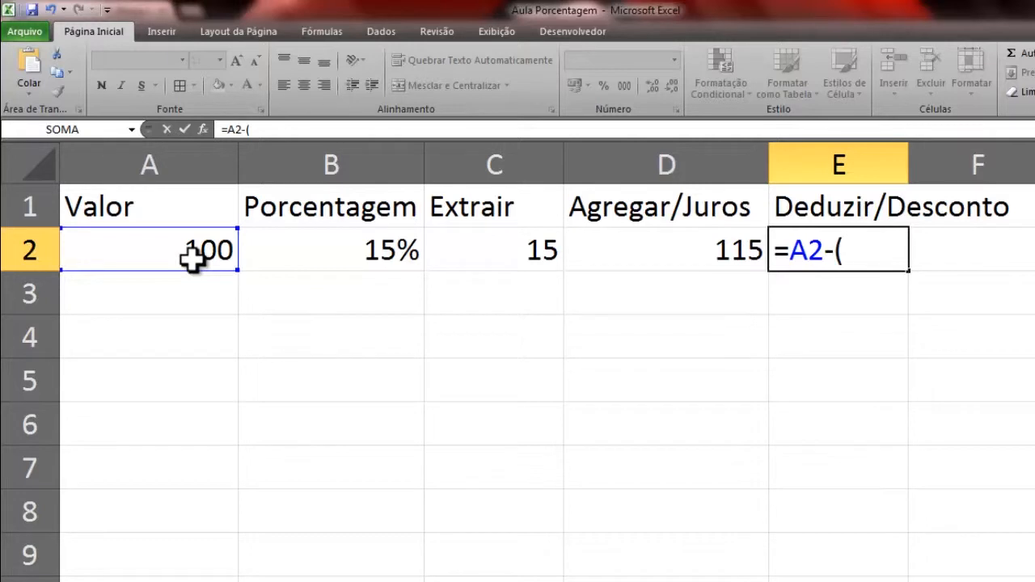
pyautogui.click(211, 257)
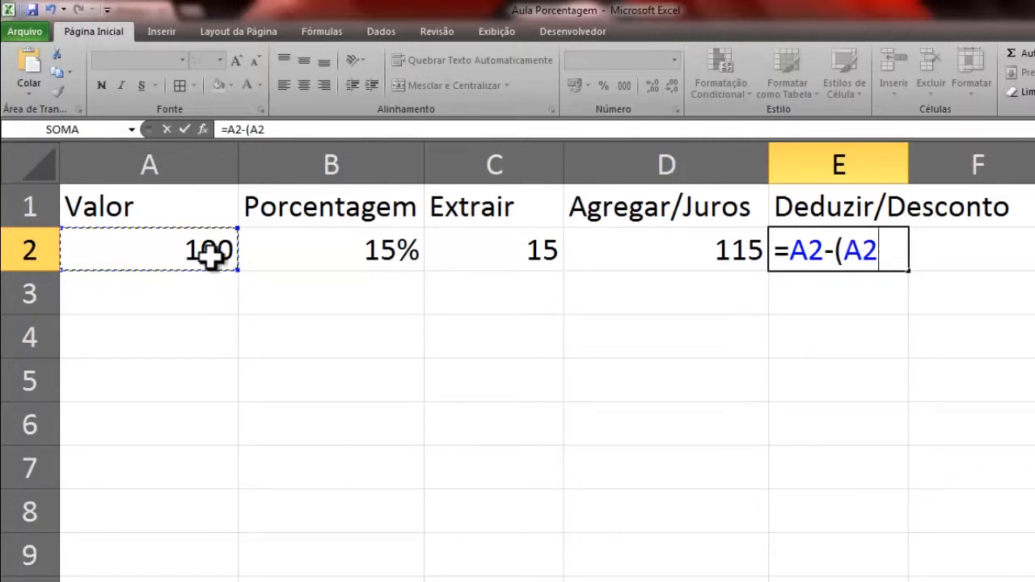
pyautogui.write('*')
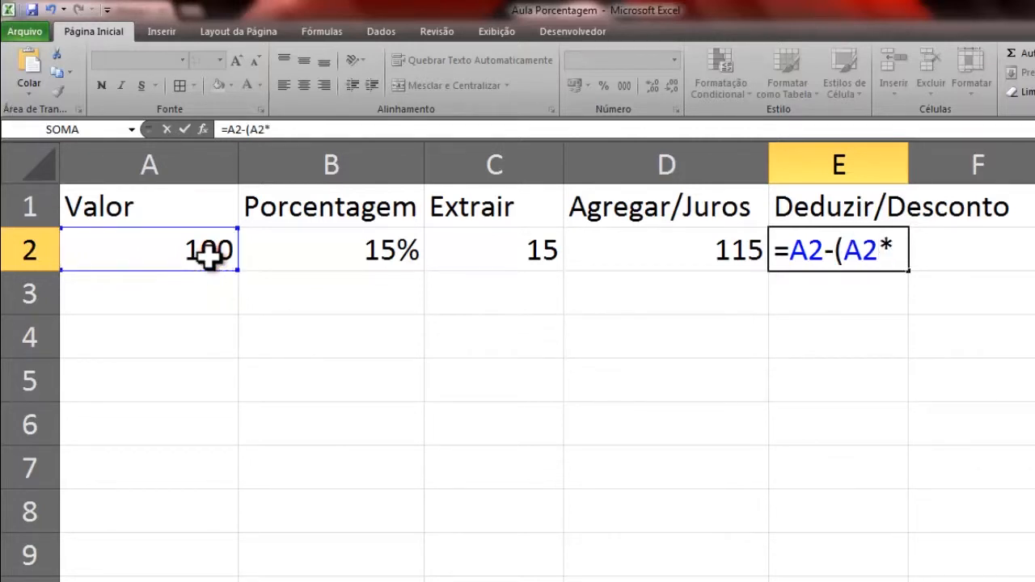
pyautogui.click(378, 255)
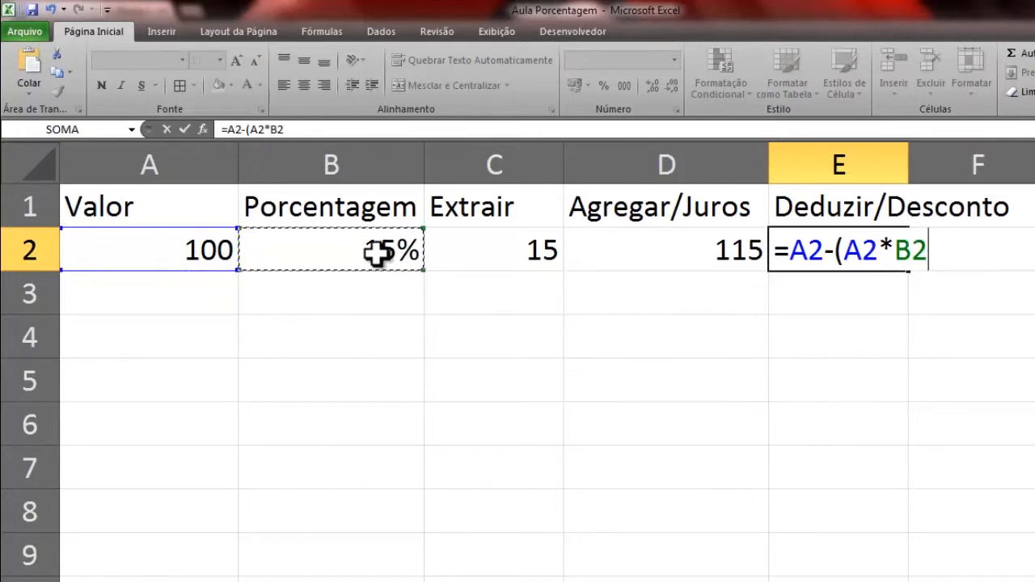
pyautogui.write(')')
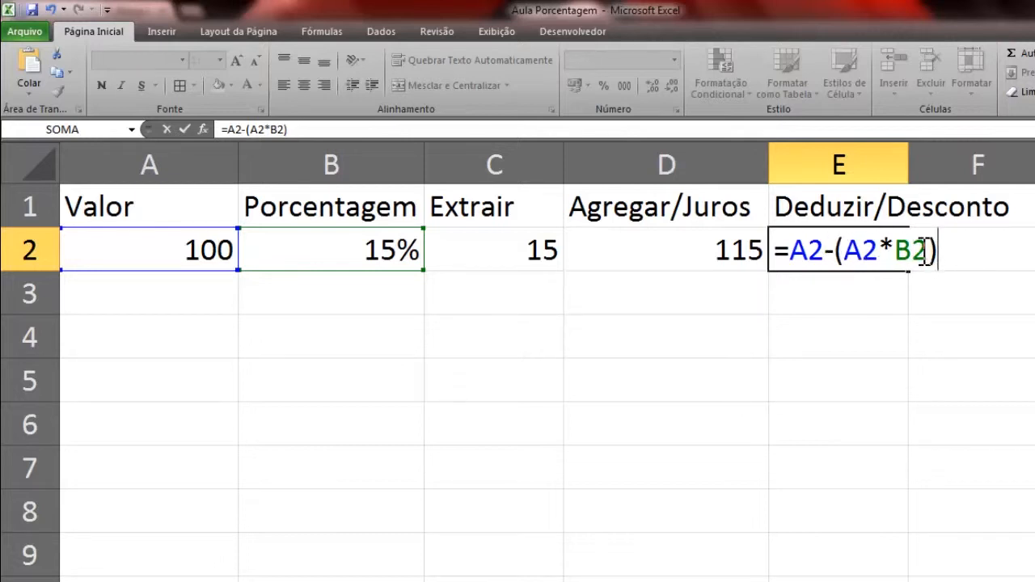
pyautogui.press('Return')
pyautogui.click(876, 253)
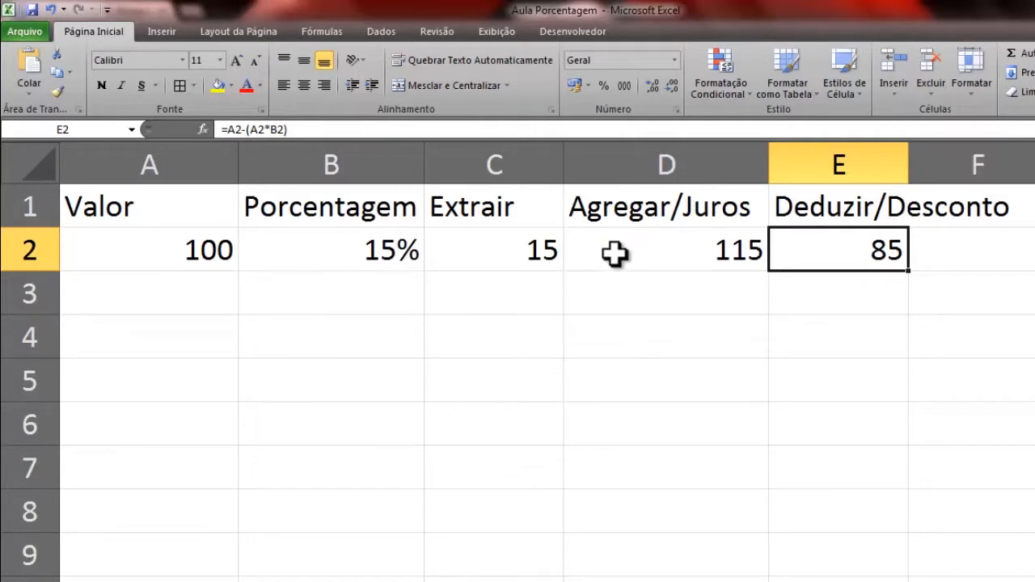
# Review the cell references of the formulas in C2, D2 and E2 one after another
pyautogui.click(513, 257)
pyautogui.doubleClick(513, 261)
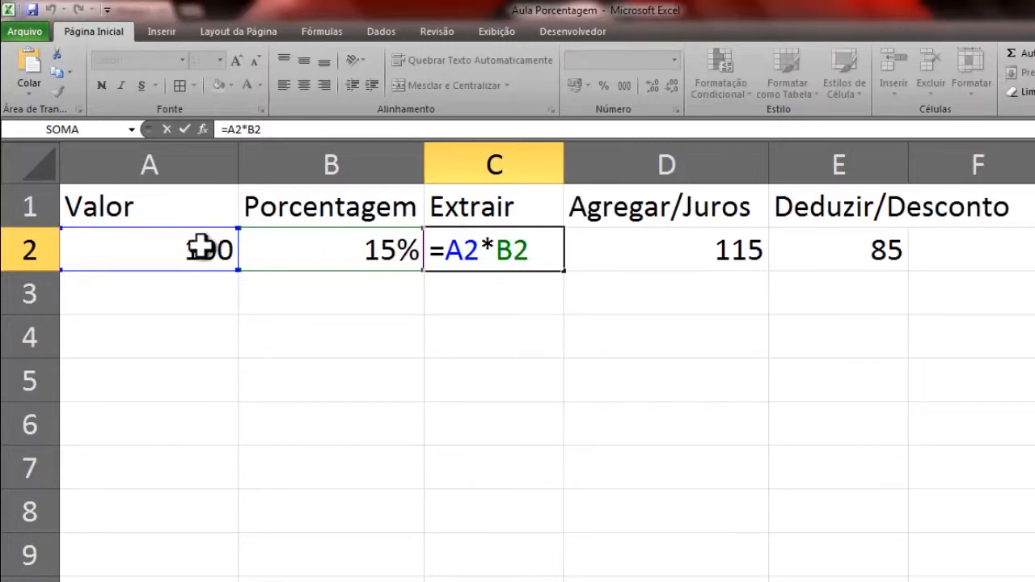
pyautogui.press('Return')
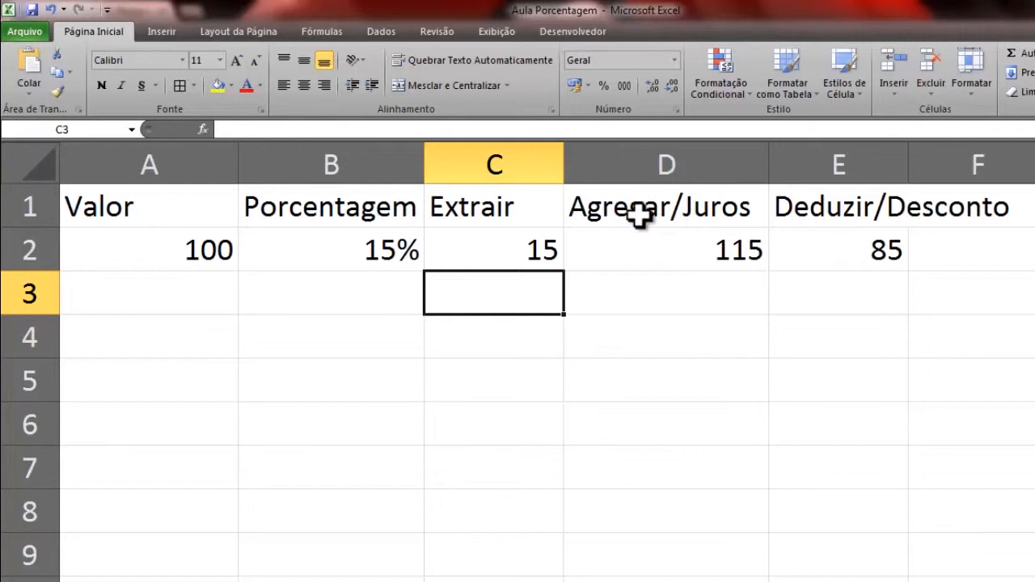
pyautogui.click(668, 243)
pyautogui.doubleClick(671, 243)
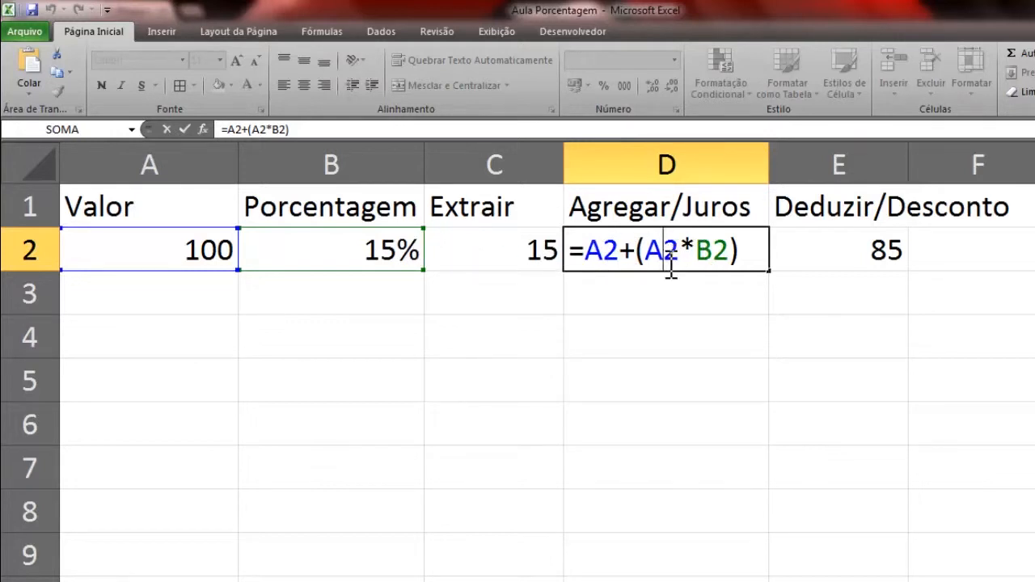
pyautogui.press('Return')
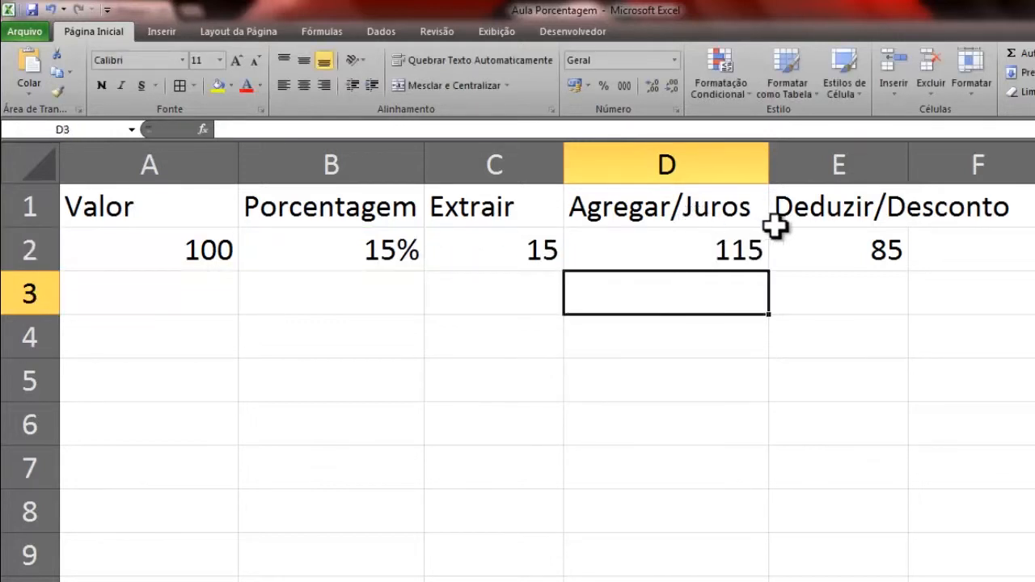
pyautogui.doubleClick(880, 250)
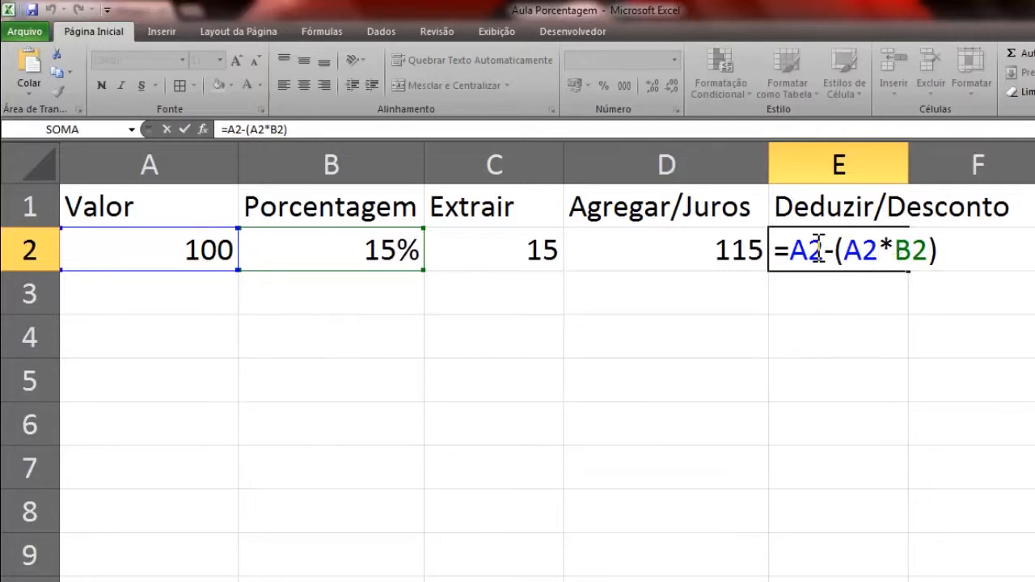
pyautogui.press('Return')
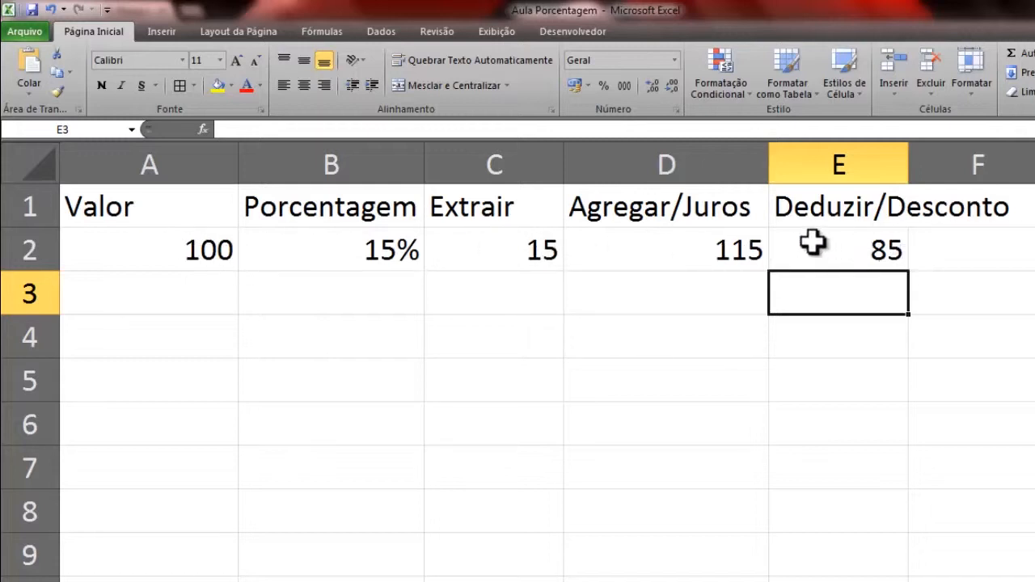
# Change the percentage in B2 to 12% to test the three formulas
pyautogui.click(342, 246)
pyautogui.doubleClick(349, 247)
pyautogui.press('BackSpace')
pyautogui.write('2')
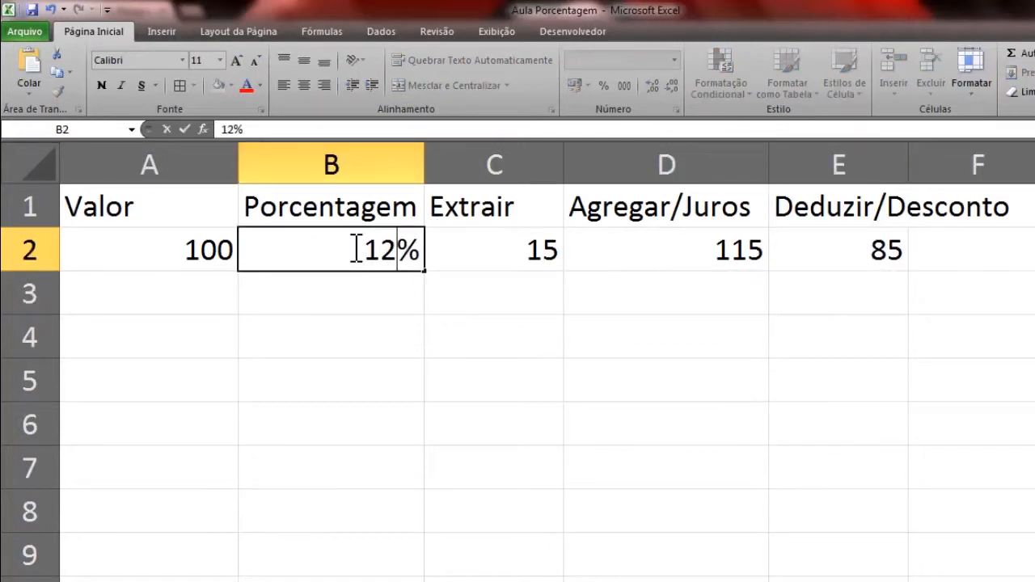
pyautogui.press('Return')
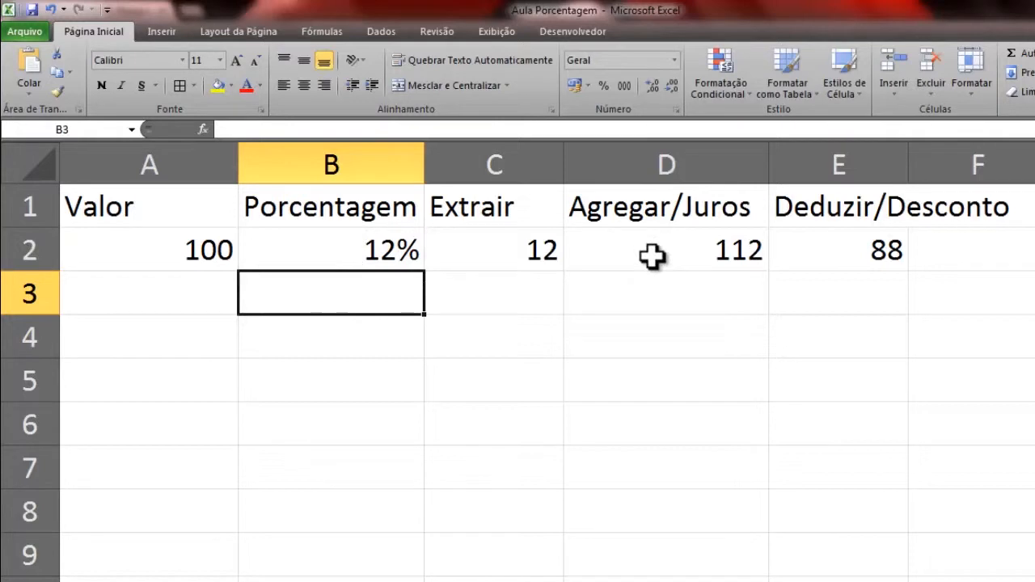
# Set the percentage in B2 to 52% and the value in A2 to 125
pyautogui.click(406, 251)
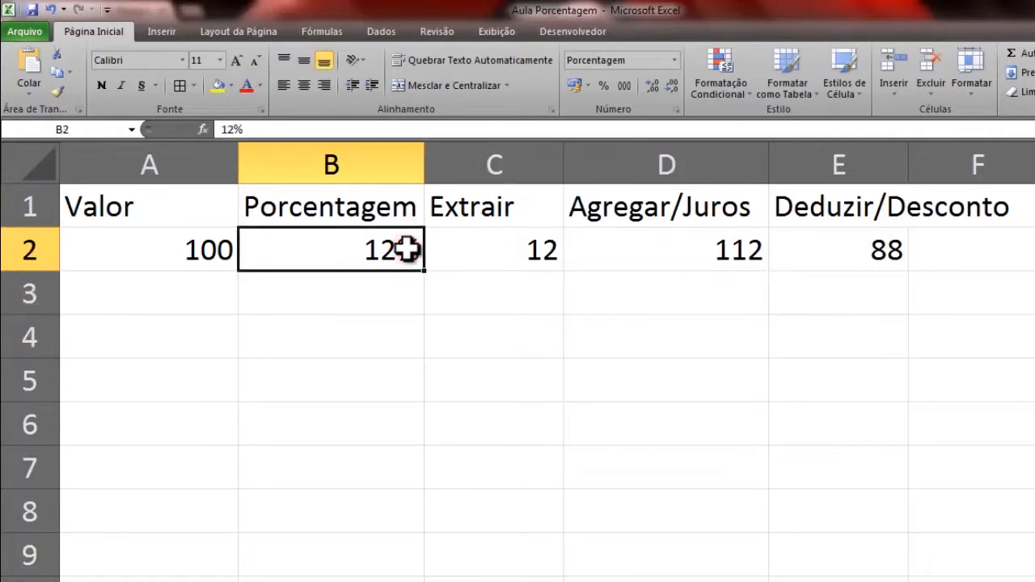
pyautogui.write('52')
pyautogui.press('Return')
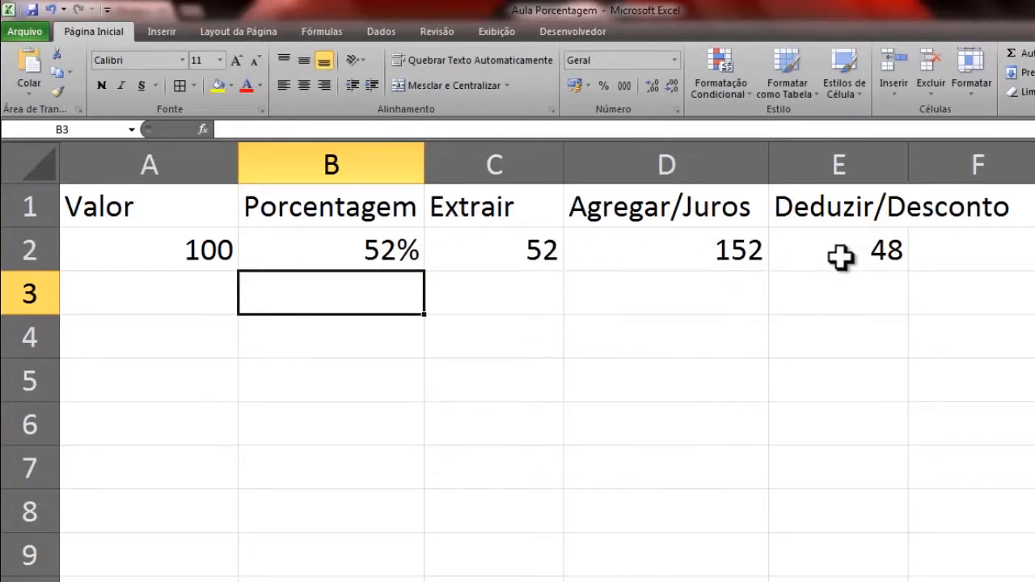
pyautogui.click(188, 254)
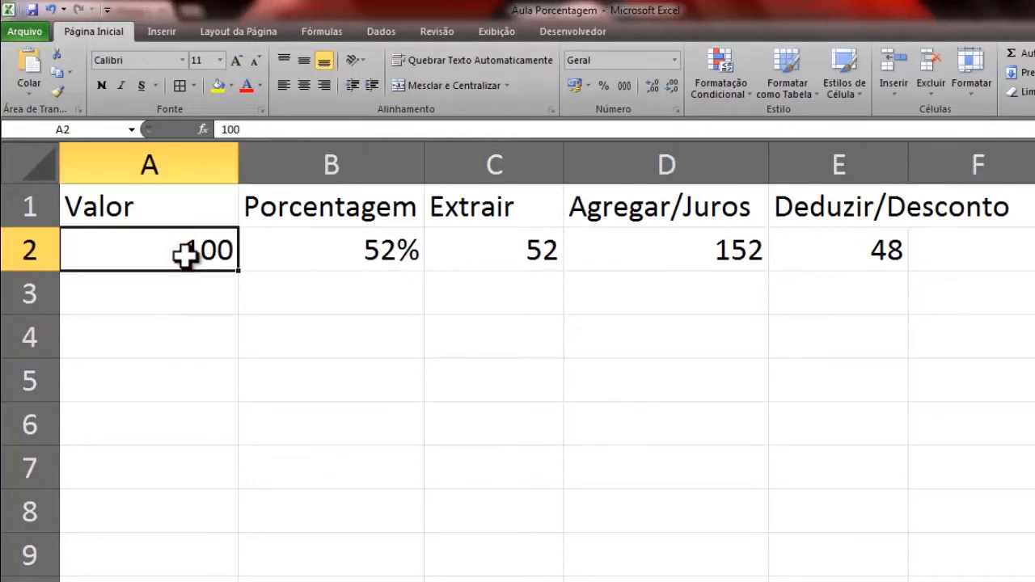
pyautogui.write('125')
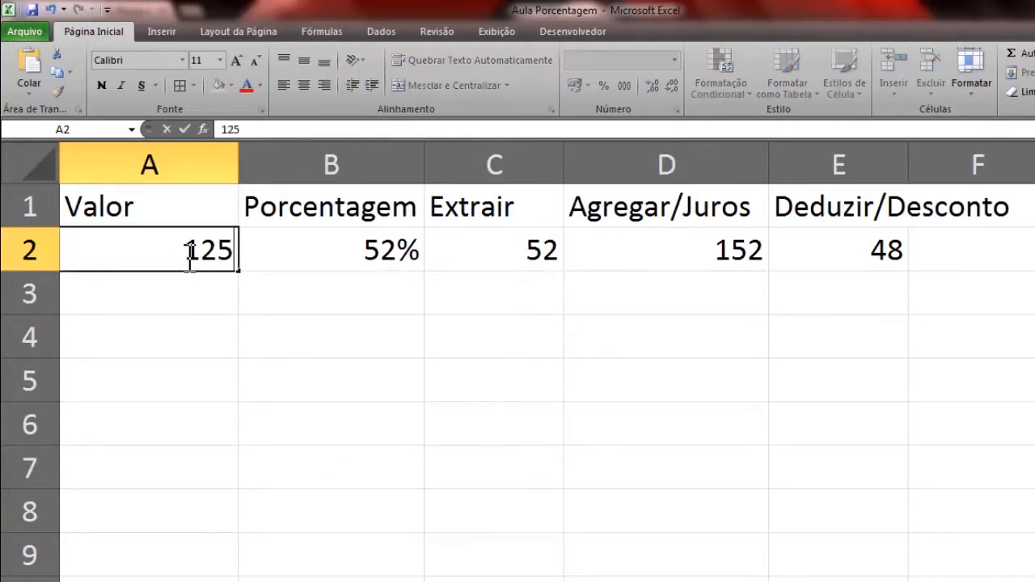
pyautogui.press('Return')
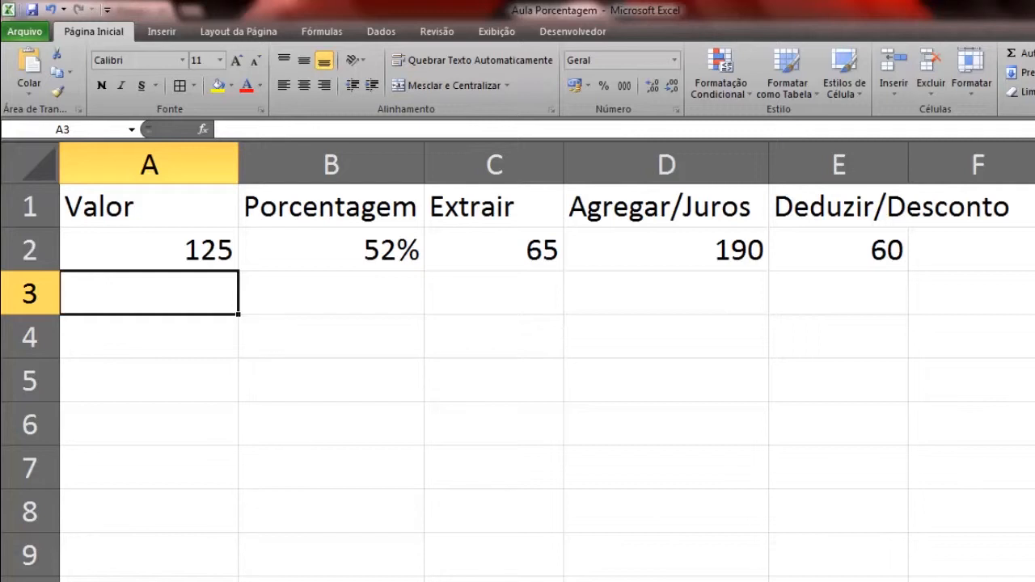
# Minimize the Excel workbook and the Chrome browser window to show the desktop
pyautogui.moveTo(781, 581)
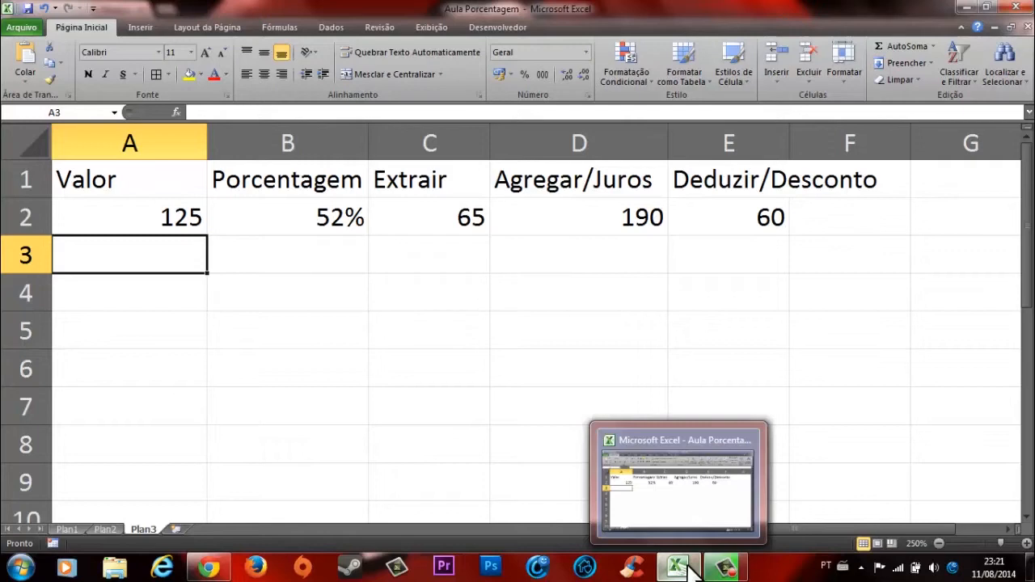
pyautogui.click(679, 568)
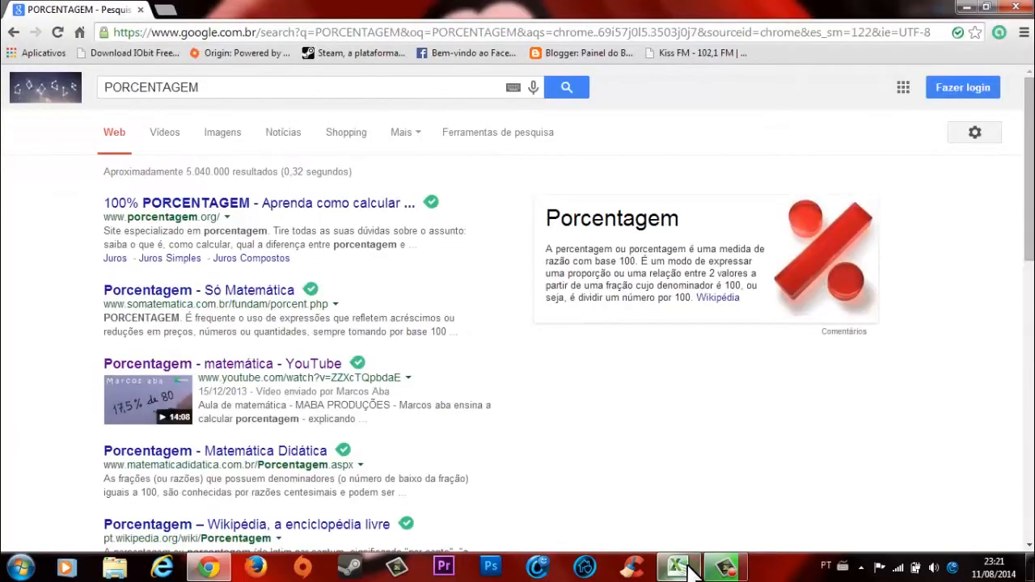
pyautogui.click(208, 568)
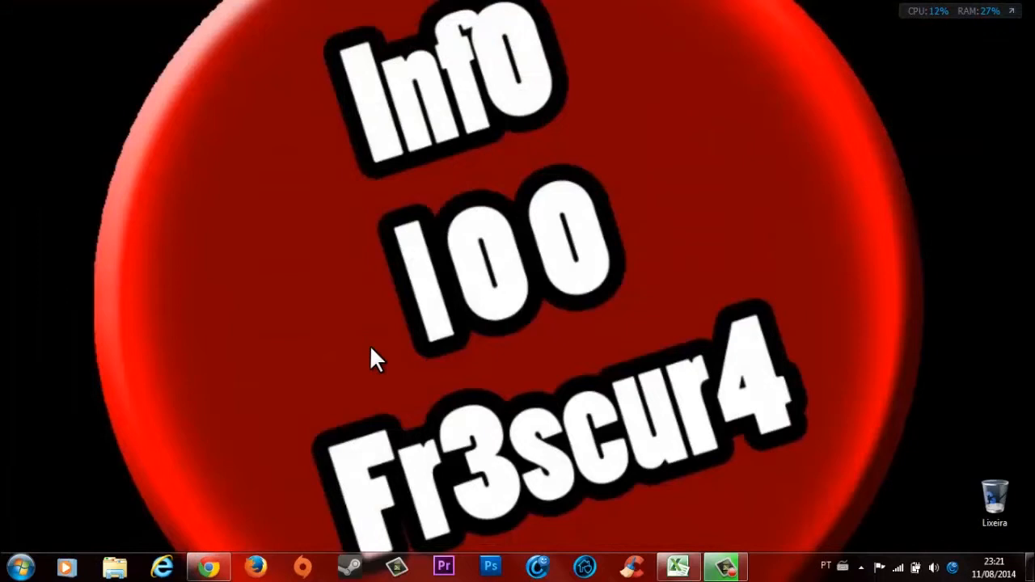